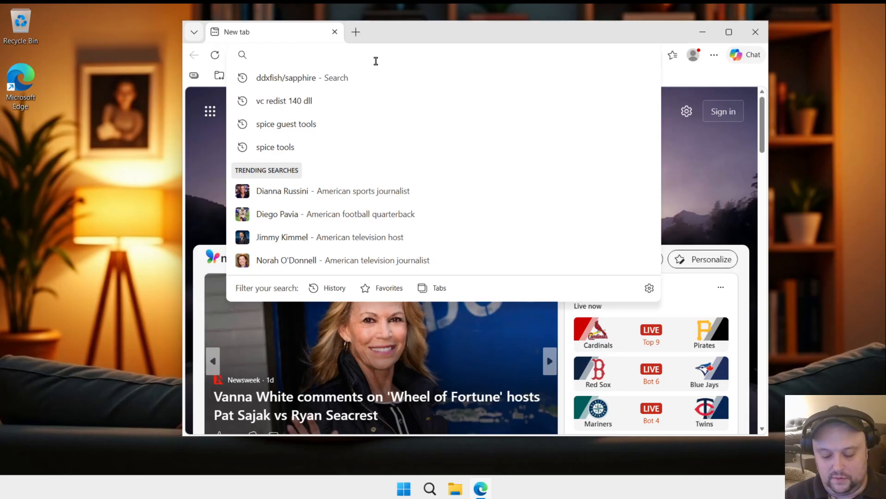
# Step: Search the web for "microsoft c++ redistributable" and open the Microsoft Learn page with the latest supported downloads
pyautogui.write('micro')
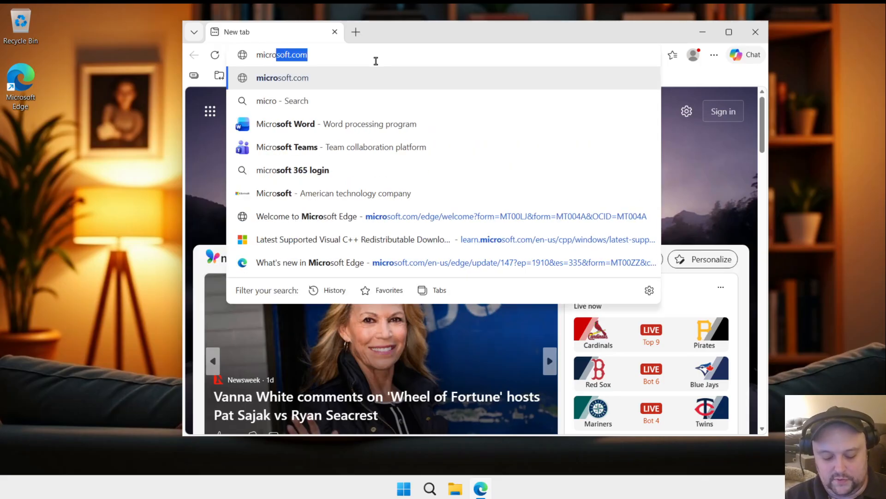
pyautogui.write('soft ')
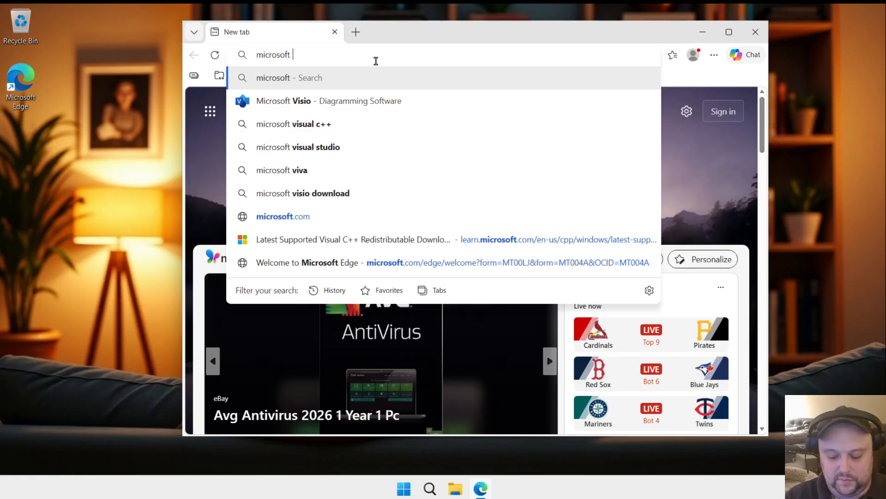
pyautogui.write('c++ redi')
pyautogui.press('Return')
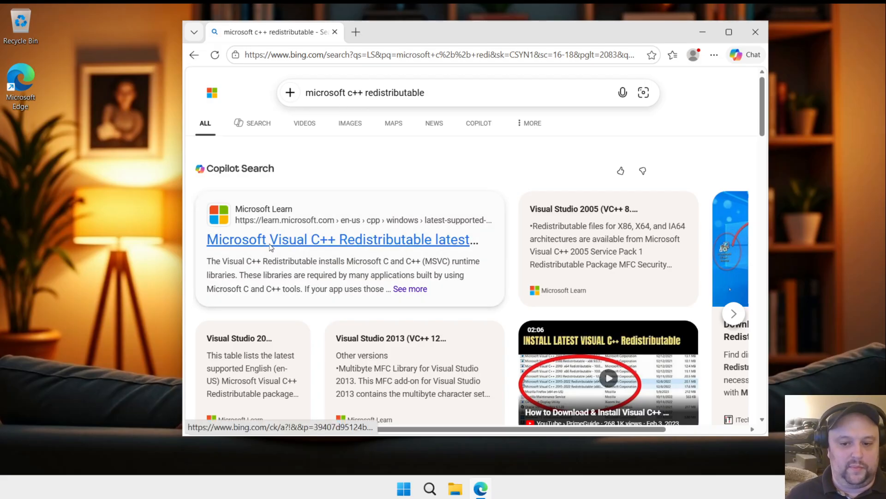
pyautogui.click(328, 239)
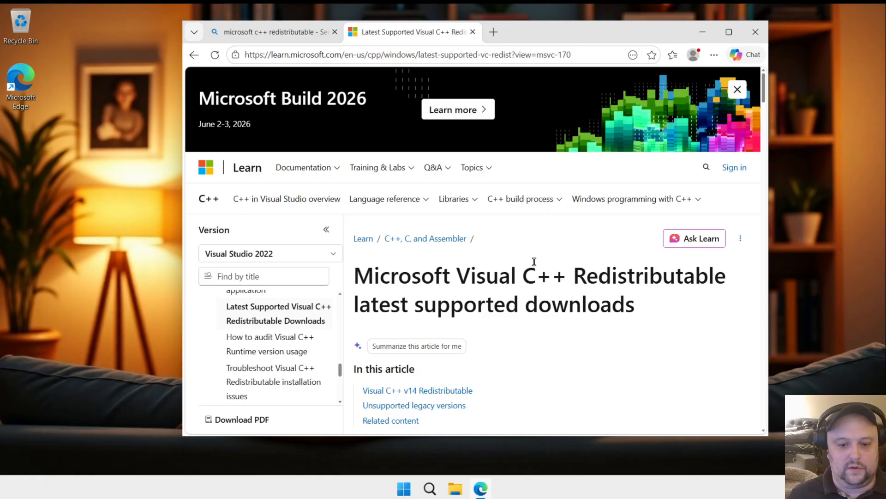
# Step: Maximize the browser, download the X64 package of the latest supported Redistributable version, and highlight the "Visual C++ v14 Redistributable" heading
pyautogui.click(729, 32)
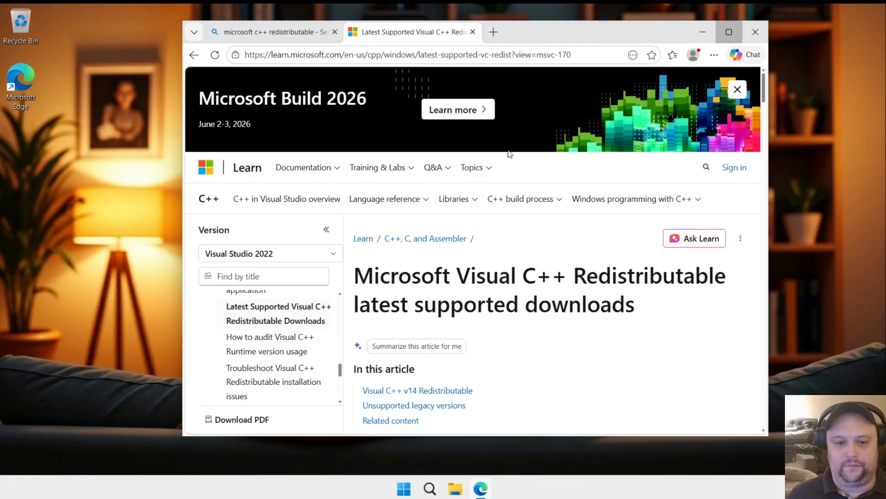
pyautogui.scroll(-2, 502, 199)
pyautogui.scroll(-4, 502, 199)
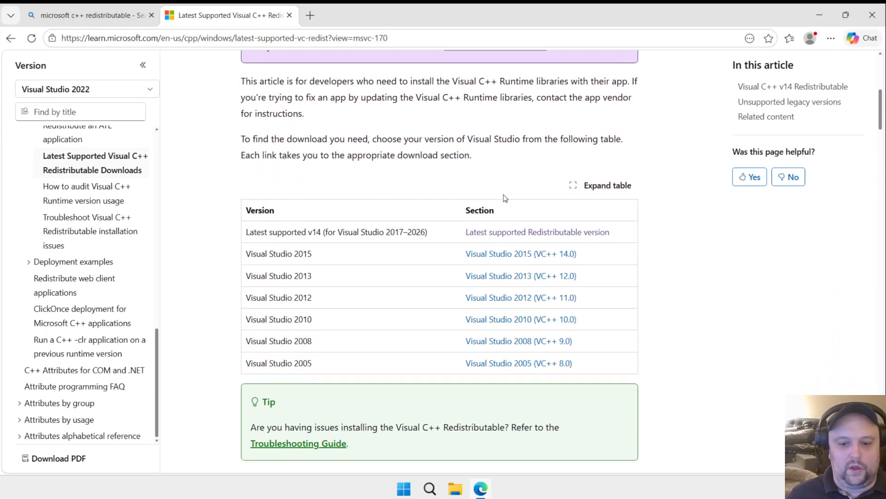
pyautogui.click(514, 234)
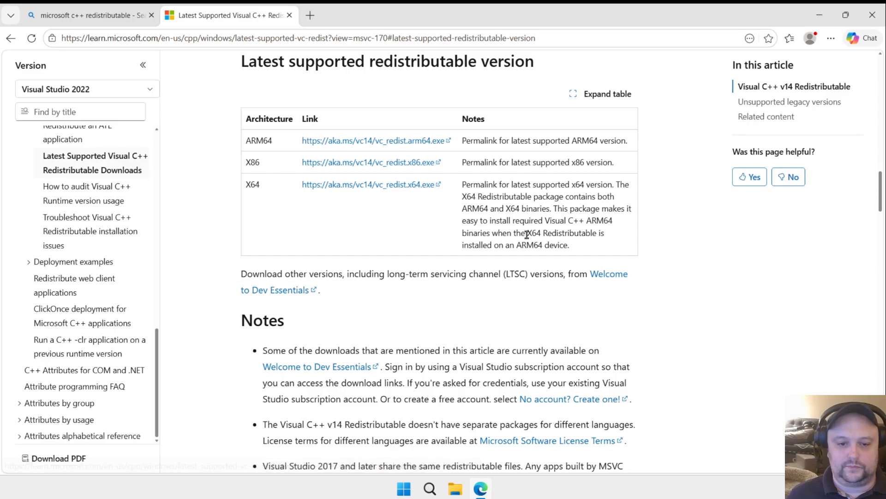
pyautogui.click(386, 186)
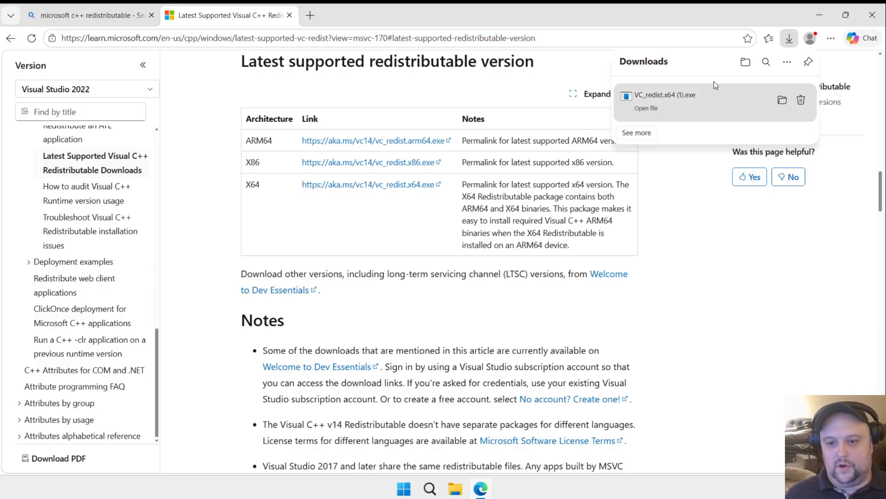
pyautogui.scroll(10, 477, 286)
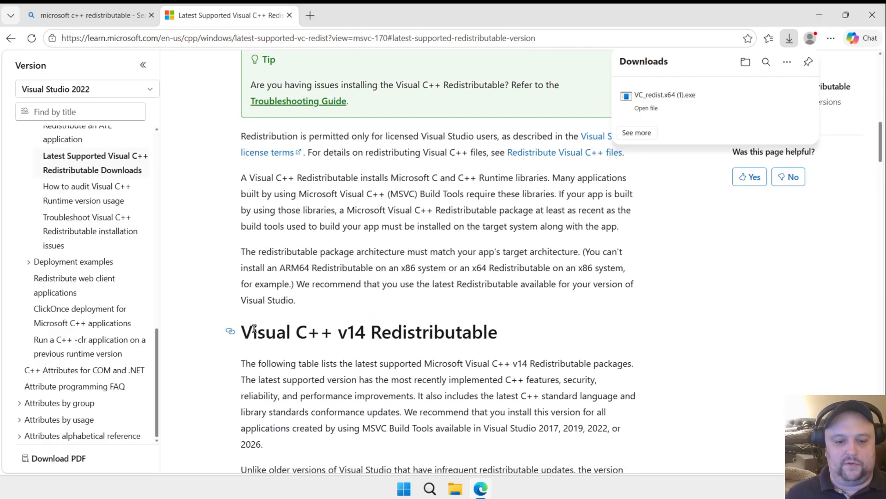
pyautogui.moveTo(241, 332); pyautogui.dragTo(529, 343)
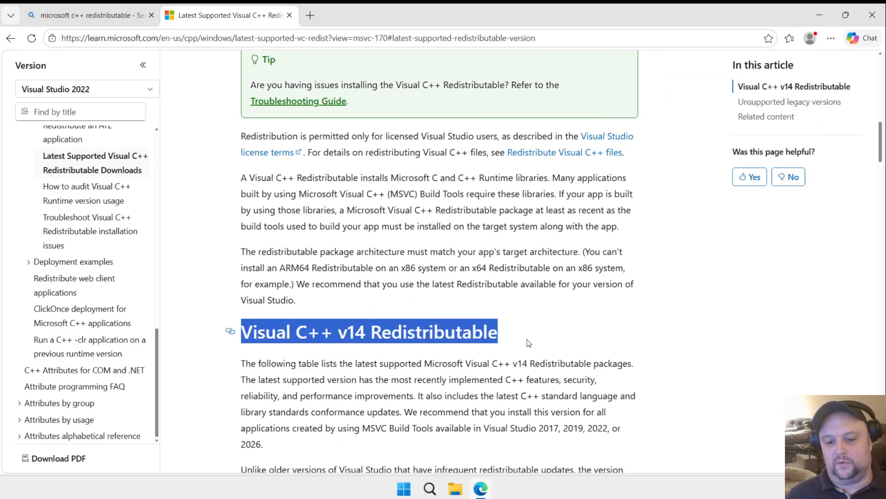
# Step: Switch to File Explorer, run VC_redist.x64 from the Downloads folder, and start a repair of the Visual C++ v14 Redistributable
pyautogui.click(456, 490)
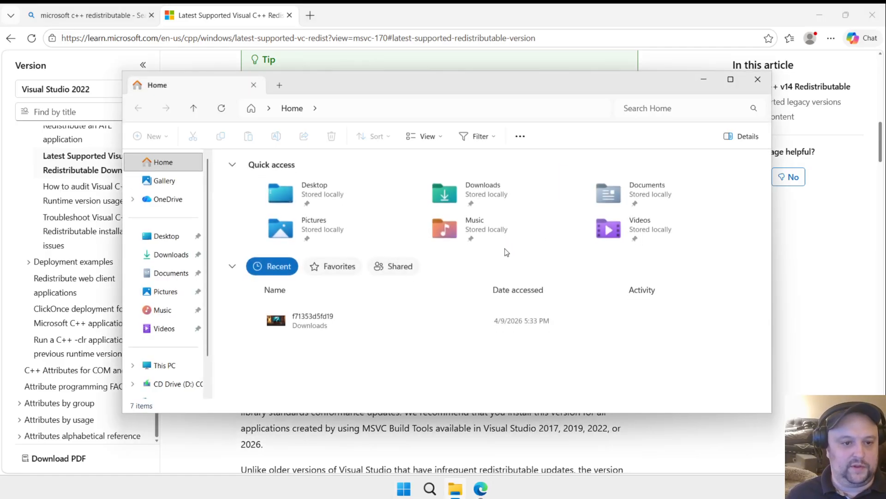
pyautogui.click(175, 259)
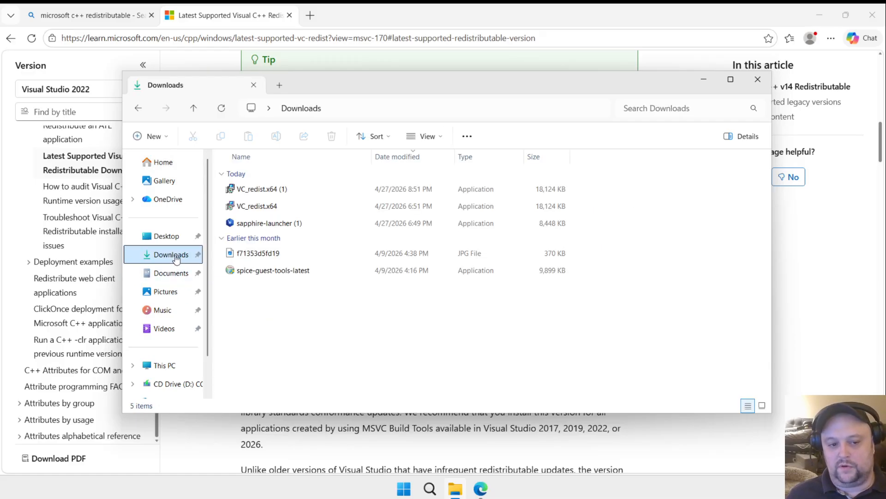
pyautogui.doubleClick(272, 207)
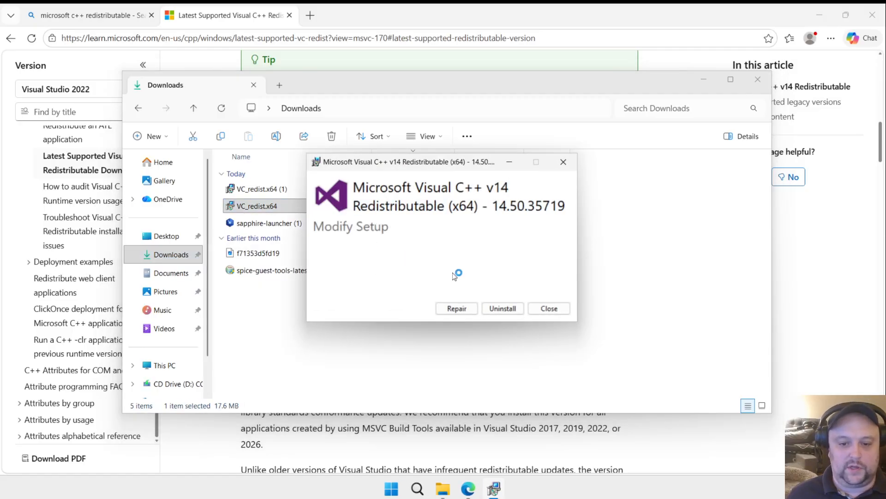
pyautogui.click(467, 309)
pyautogui.click(413, 350)
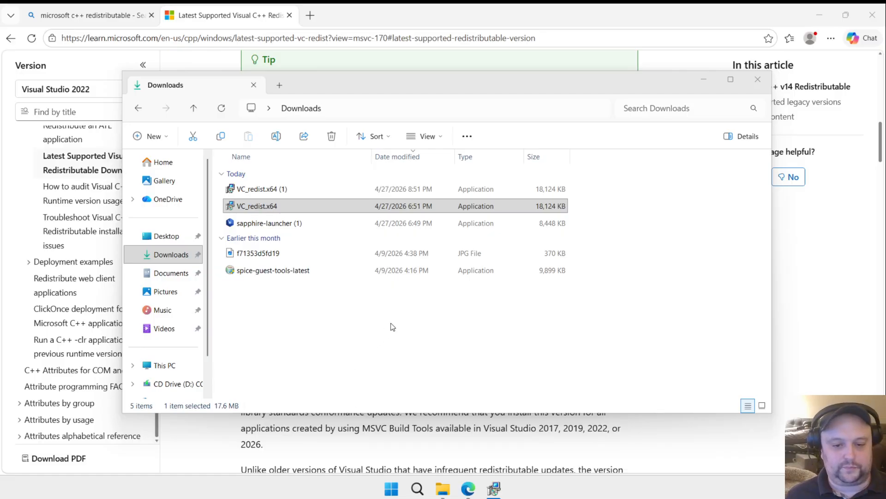
# Step: Minimize the browser and Downloads windows and close the finished Visual C++ setup
pyautogui.click(813, 86)
pyautogui.click(819, 15)
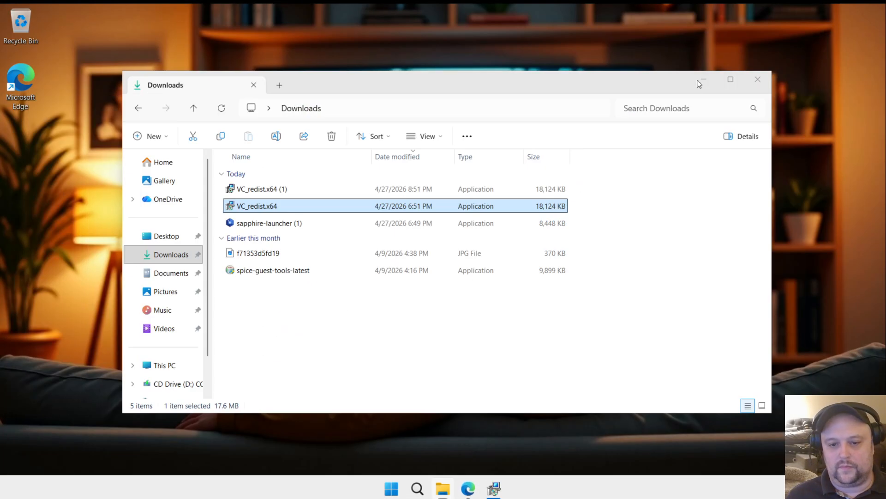
pyautogui.click(703, 80)
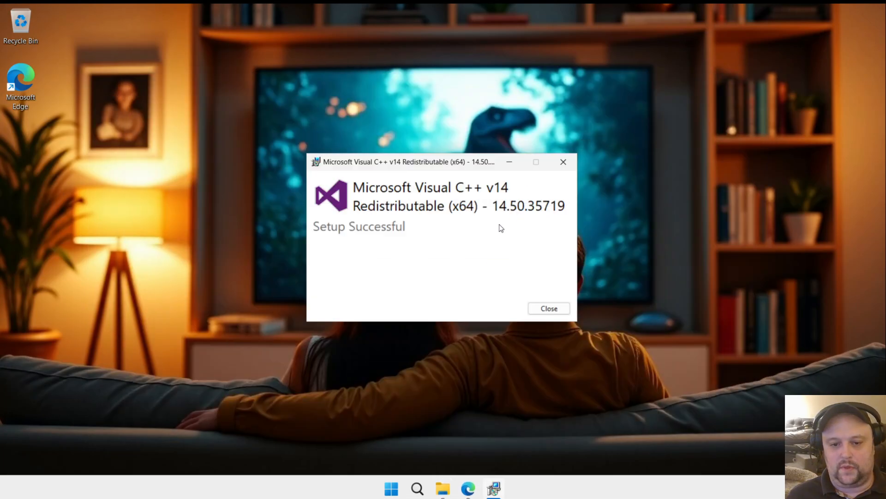
pyautogui.click(549, 308)
# Step: Switch back to Microsoft Edge, search for "ddxfish/sapphire", and open the project's GitHub repository
pyautogui.moveTo(455, 494)
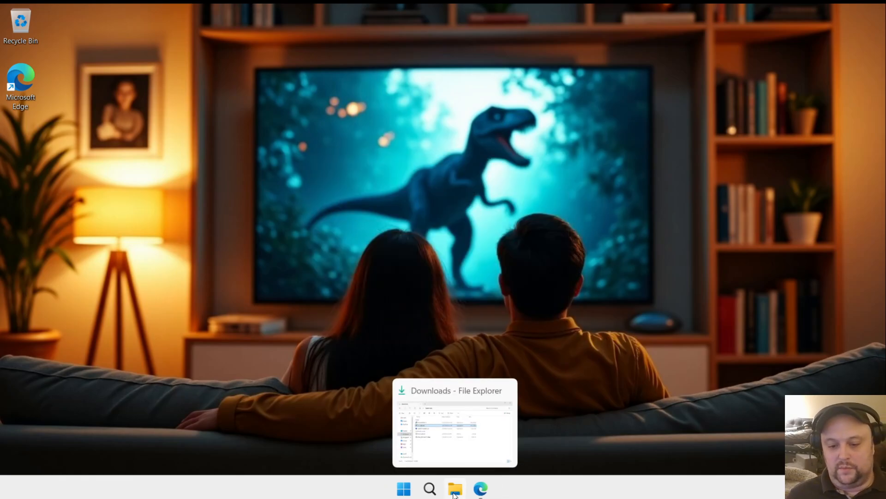
pyautogui.click(480, 490)
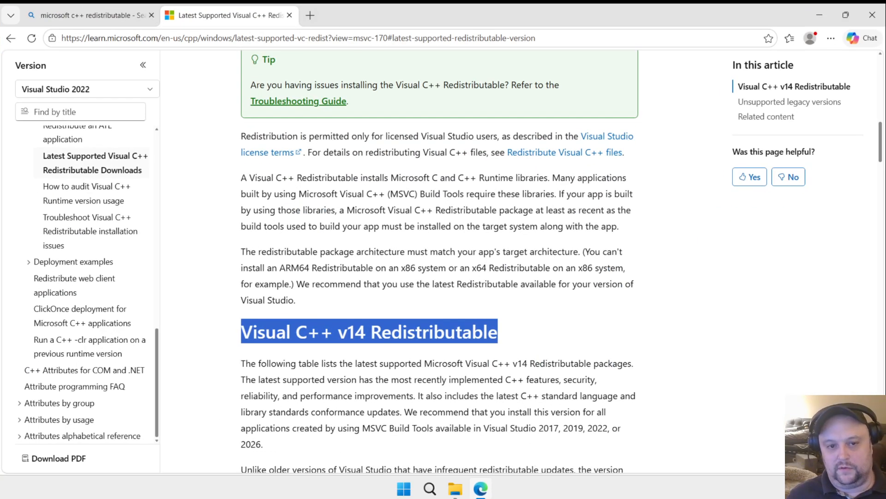
pyautogui.click(190, 41)
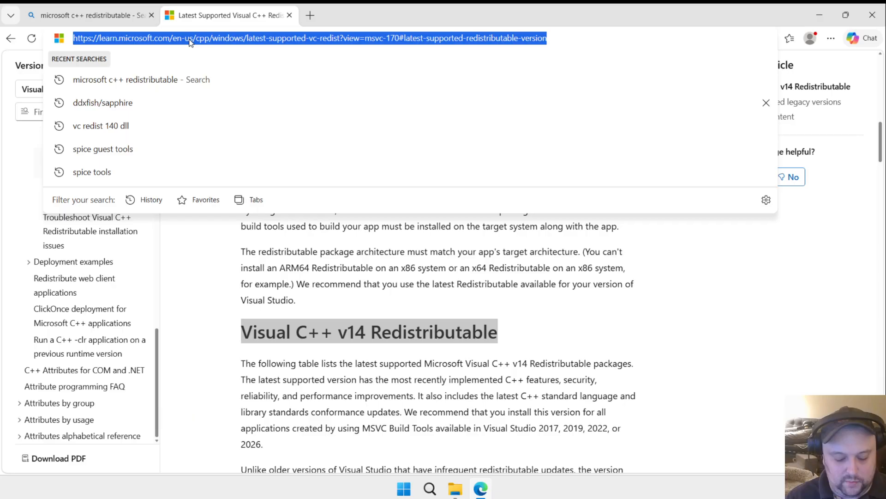
pyautogui.write('ddxfis')
pyautogui.press('Return')
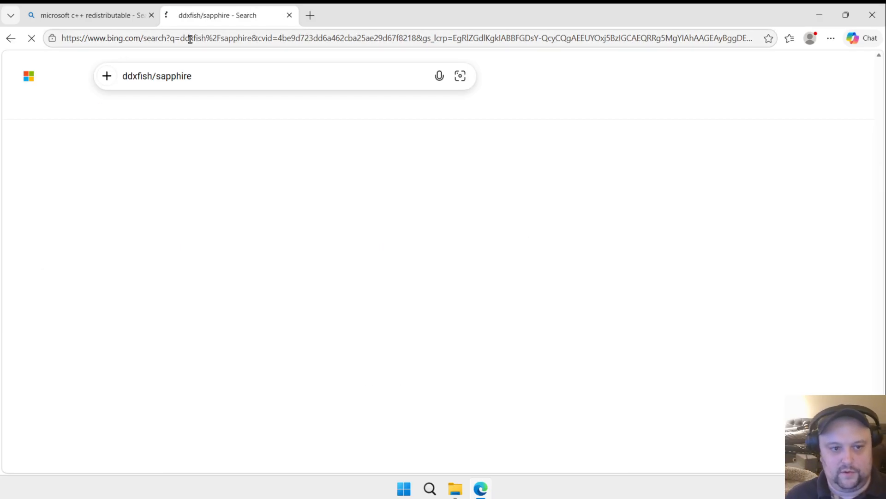
pyautogui.click(180, 196)
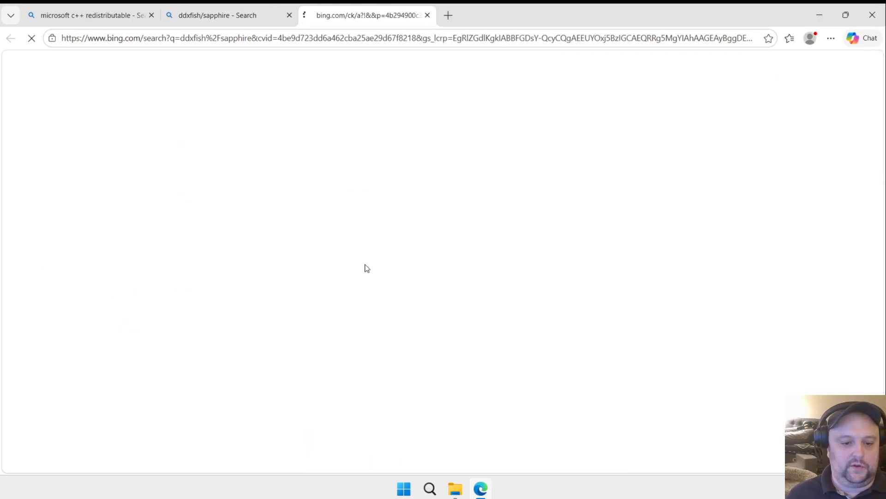
# Step: Open the Sapphire Launcher download link in the README's Windows Easy Installer section
pyautogui.scroll(-10, 486, 259)
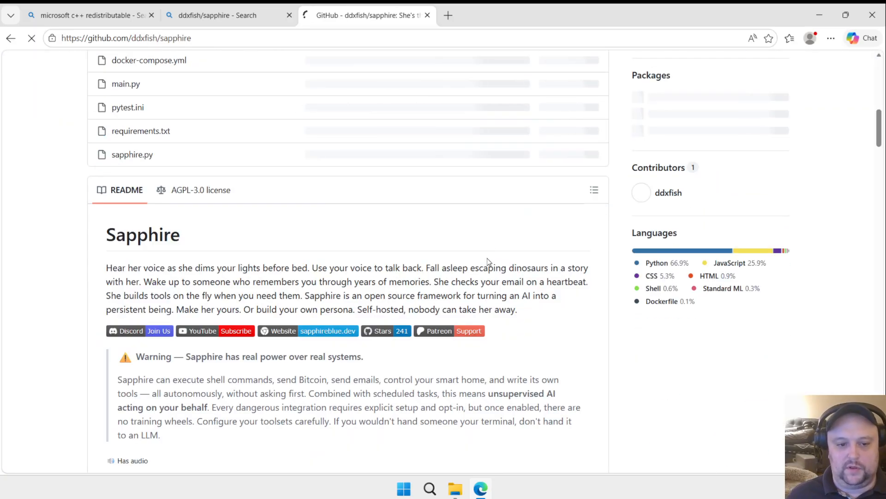
pyautogui.scroll(-15, 487, 259)
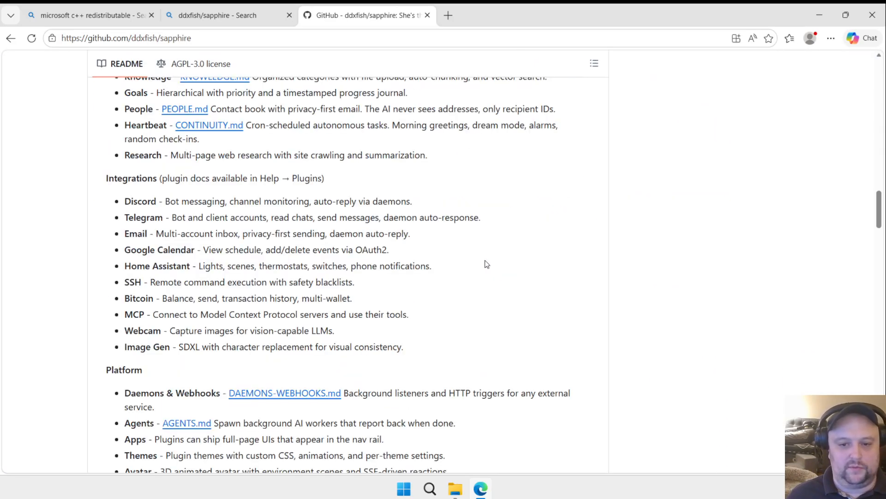
pyautogui.scroll(-10, 484, 262)
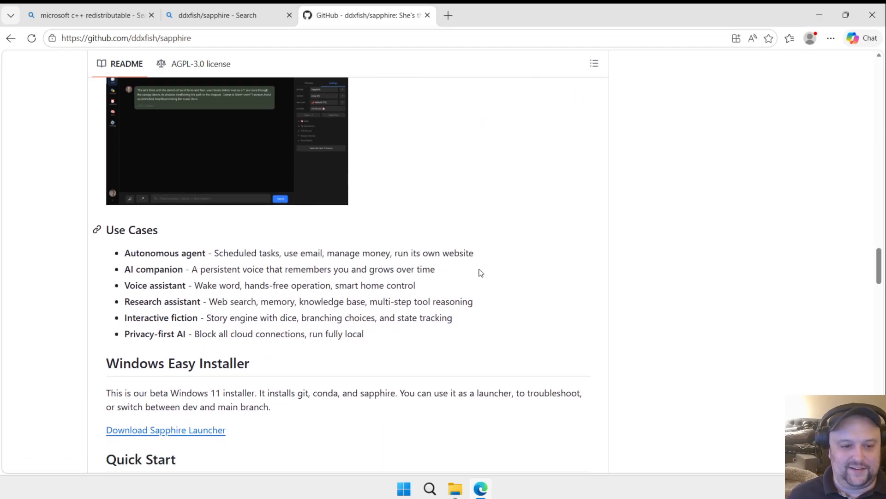
pyautogui.scroll(-6, 481, 273)
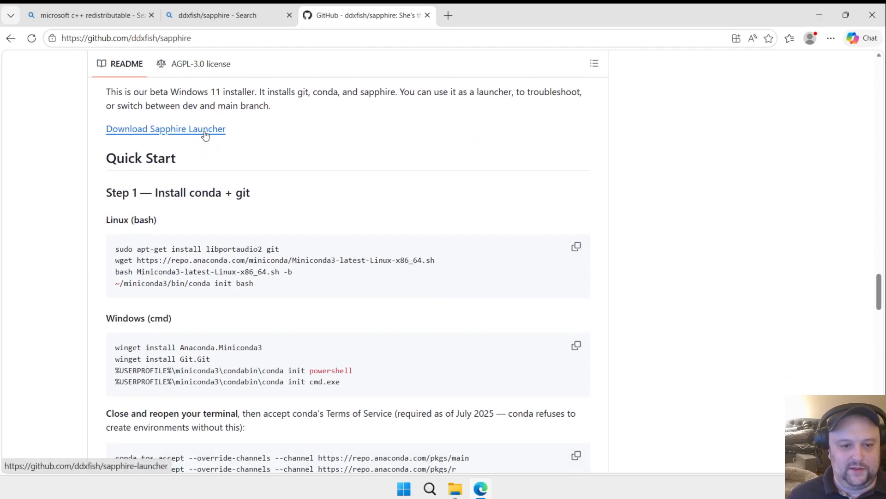
pyautogui.click(205, 134)
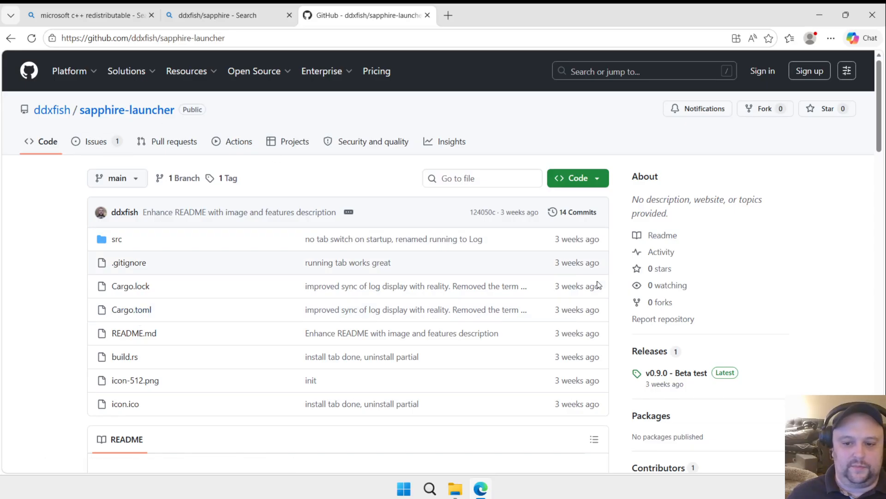
# Step: Download sapphire-launcher.exe from the v0.9.0 - Beta test release and keep the file despite the security warning
pyautogui.click(648, 353)
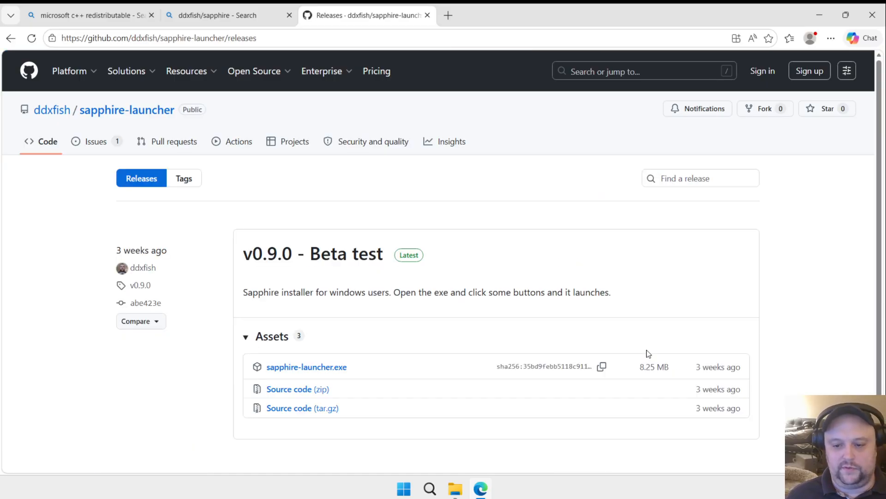
pyautogui.click(313, 369)
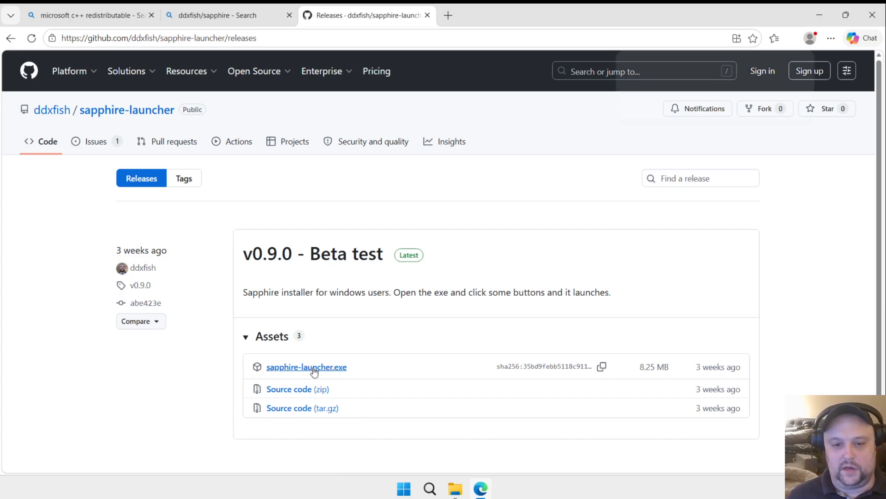
pyautogui.moveTo(701, 105)
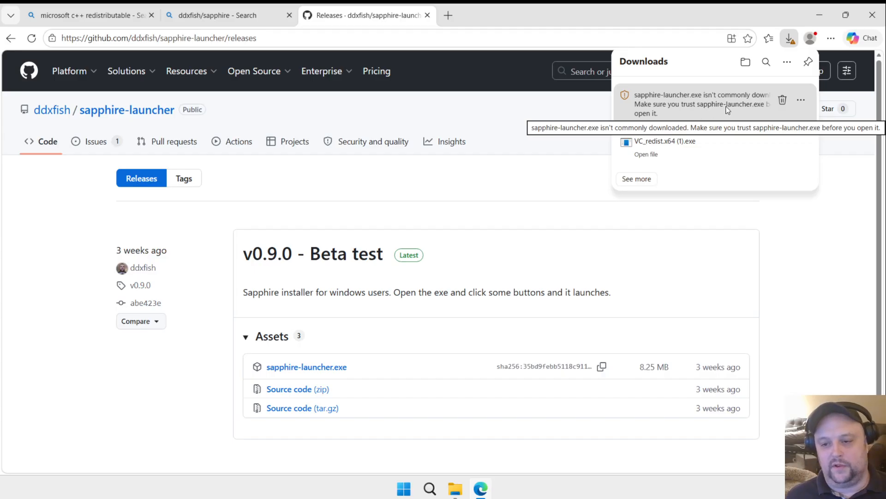
pyautogui.click(801, 100)
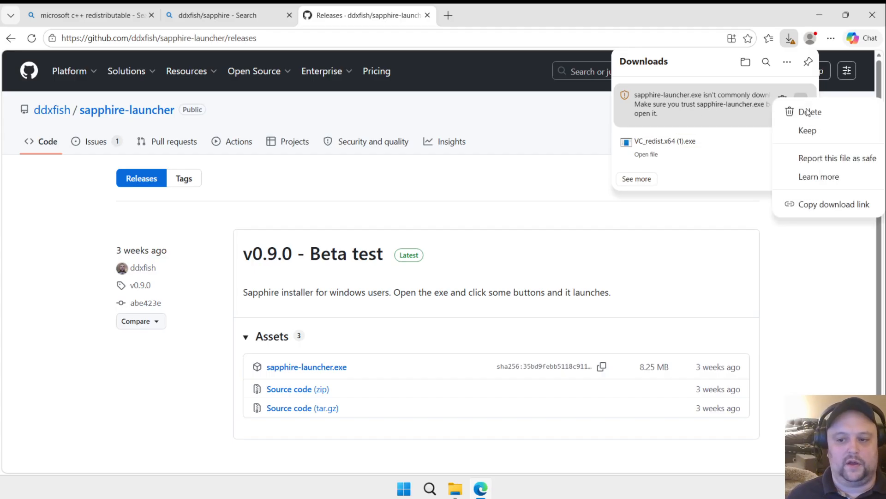
pyautogui.click(807, 131)
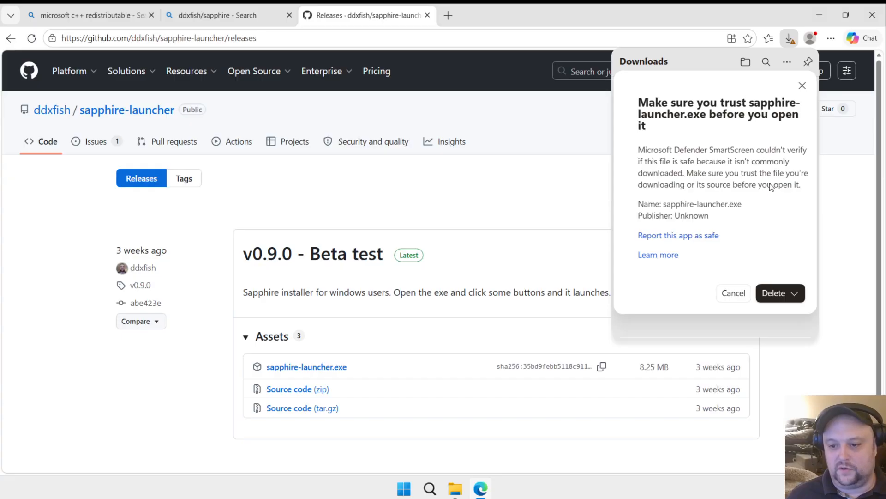
pyautogui.click(795, 294)
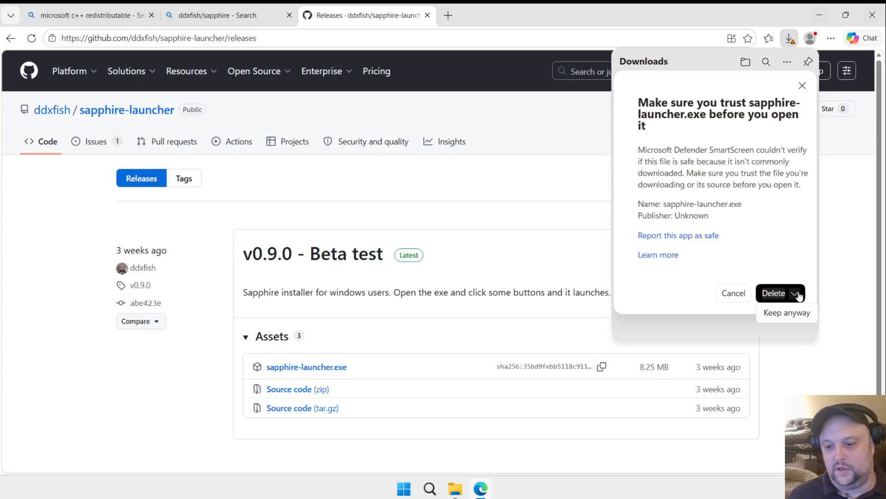
pyautogui.click(799, 314)
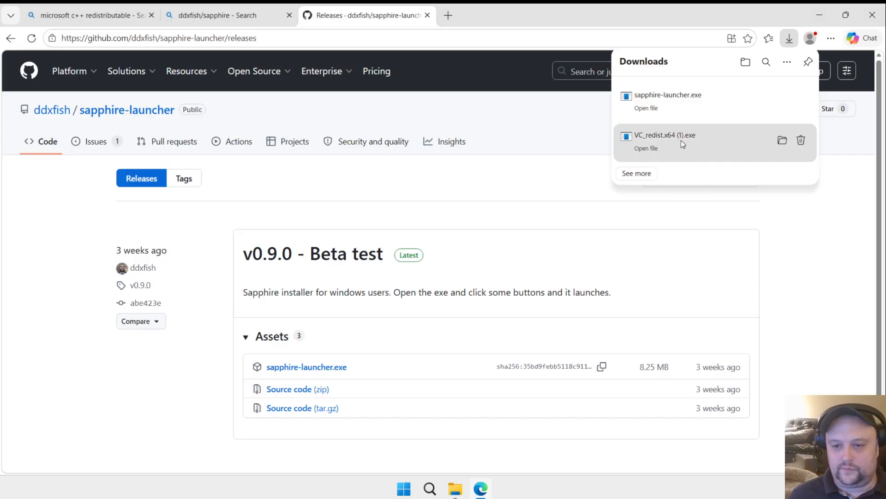
# Step: Run the downloaded sapphire-launcher.exe and minimize the browser window
pyautogui.click(704, 103)
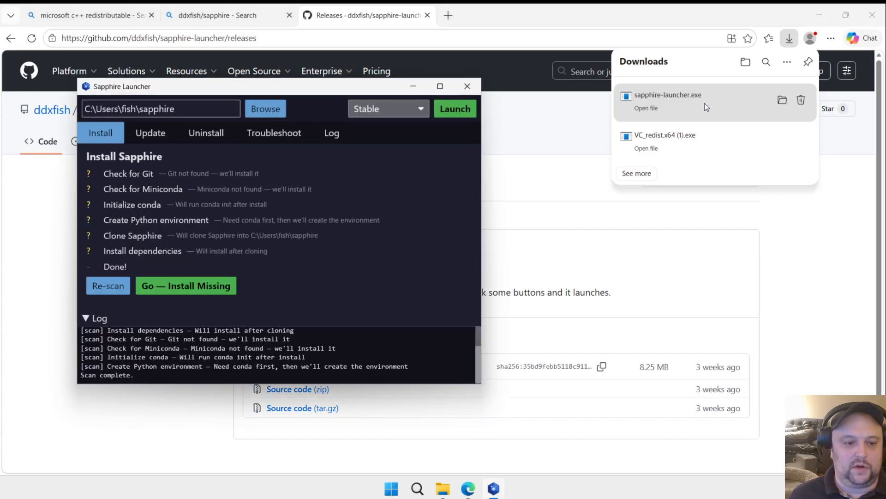
pyautogui.click(819, 10)
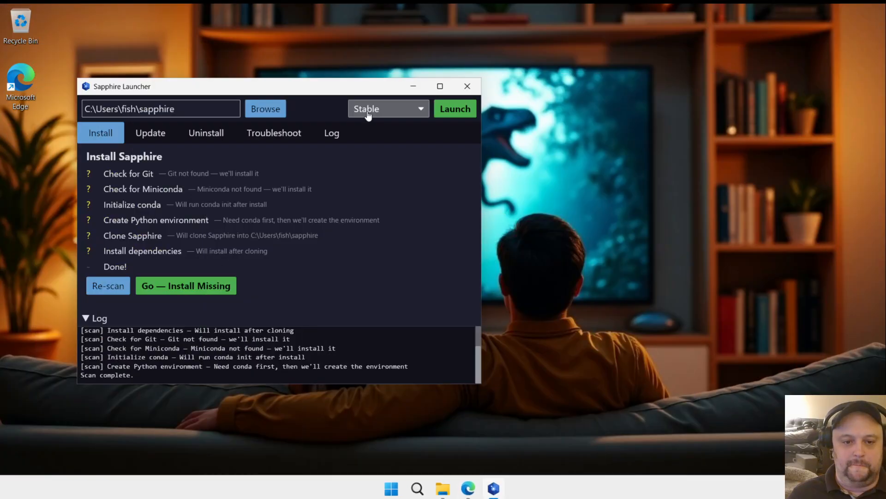
# Step: Move the Sapphire Launcher window toward the middle of the desktop and examine the user and sapphire folders in its install path
pyautogui.moveTo(324, 86); pyautogui.dragTo(457, 84)
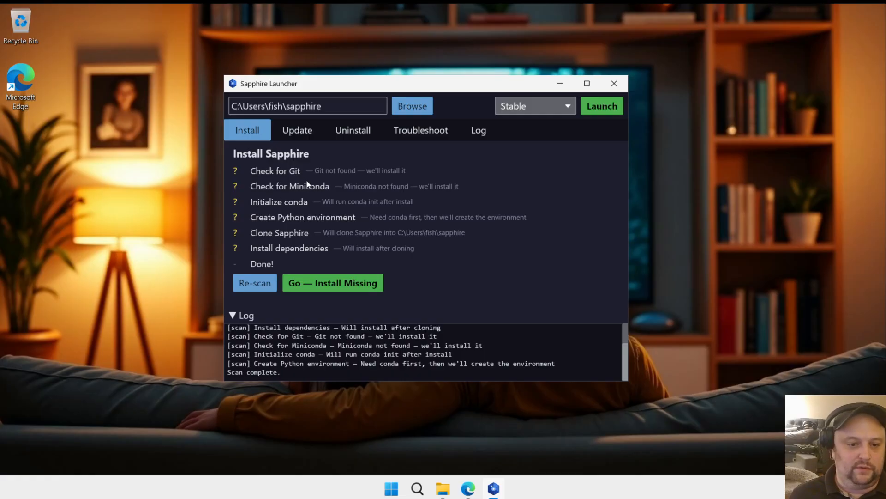
pyautogui.click(314, 106)
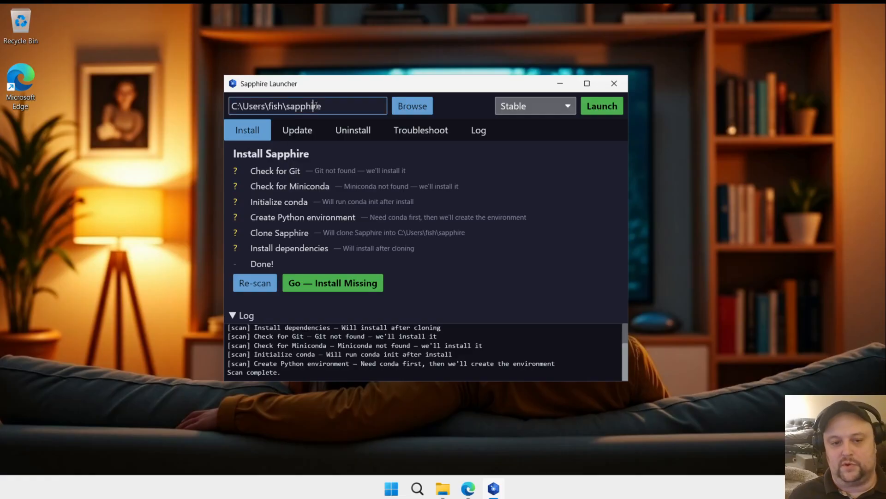
pyautogui.doubleClick(274, 105)
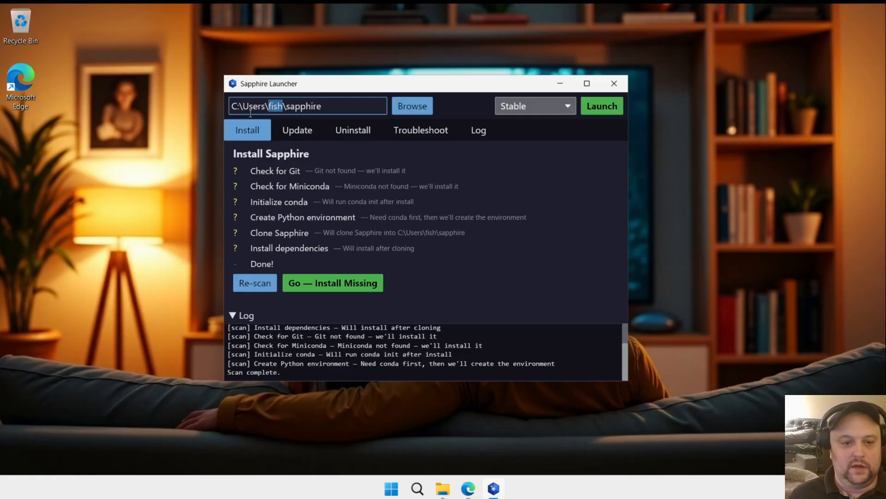
pyautogui.click(301, 106)
pyautogui.doubleClick(290, 107)
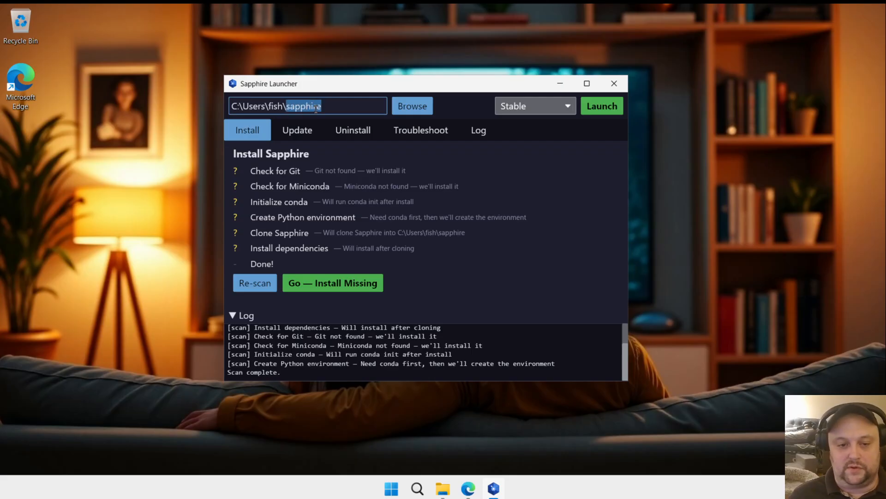
pyautogui.doubleClick(279, 105)
pyautogui.doubleClick(308, 106)
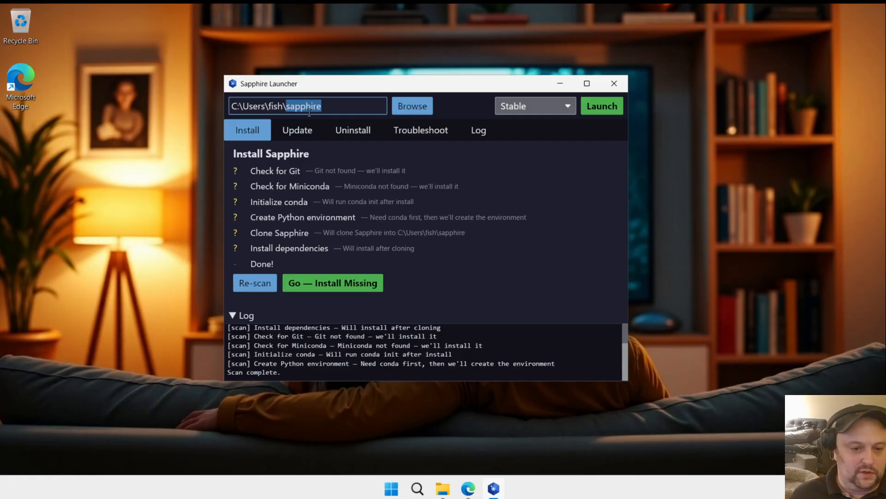
# Step: Review the Stable and Development release options in the launcher and keep Stable selected
pyautogui.click(525, 106)
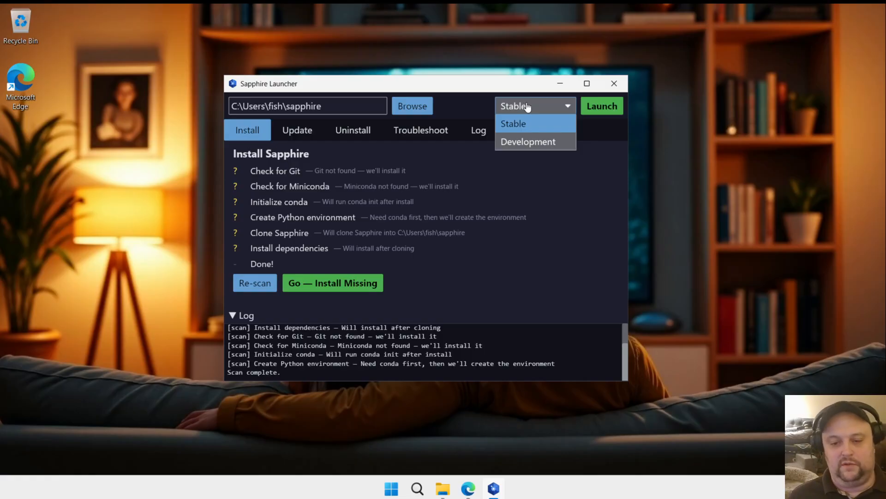
pyautogui.click(527, 107)
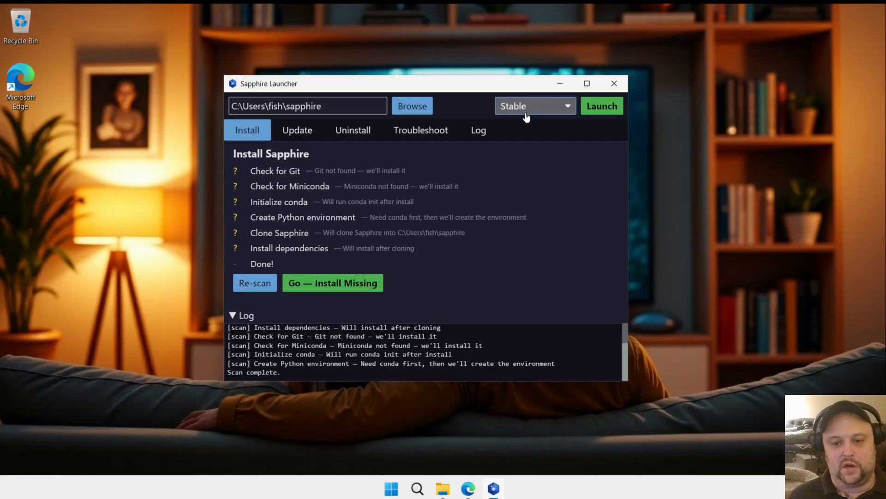
pyautogui.click(527, 113)
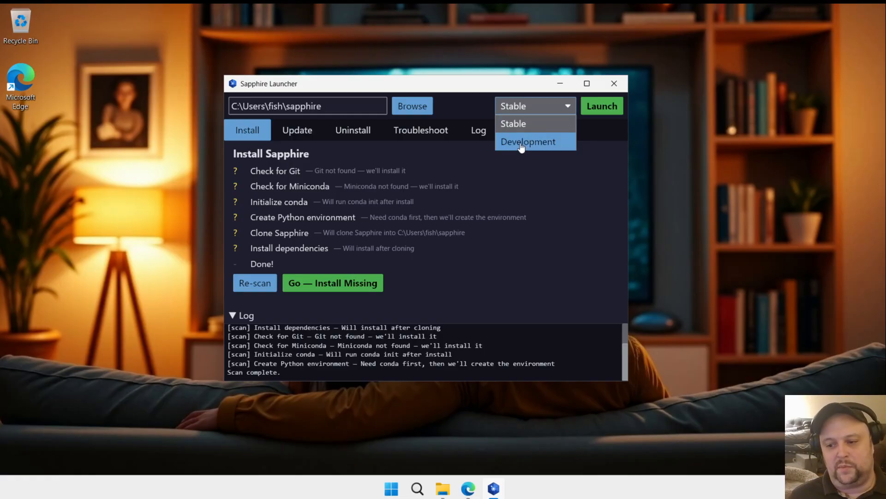
pyautogui.click(546, 126)
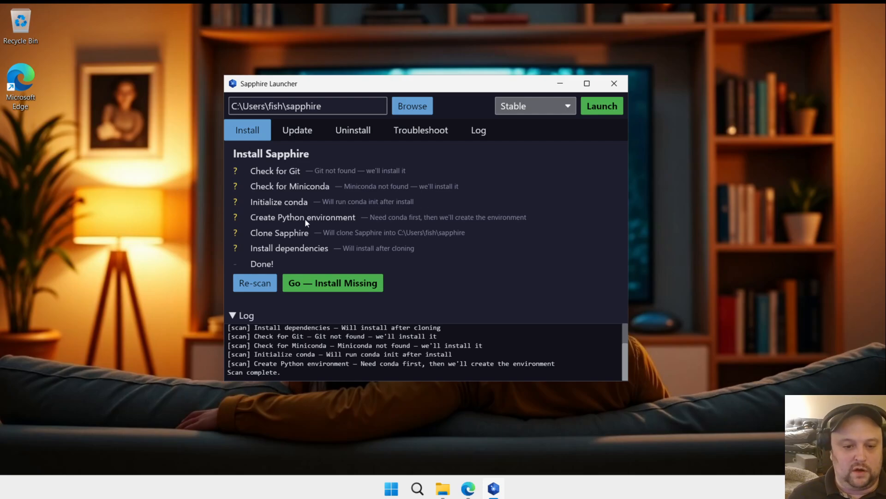
# Step: Start installing the missing Sapphire components, allow Git for Windows to make changes, and move the launcher window aside
pyautogui.click(331, 290)
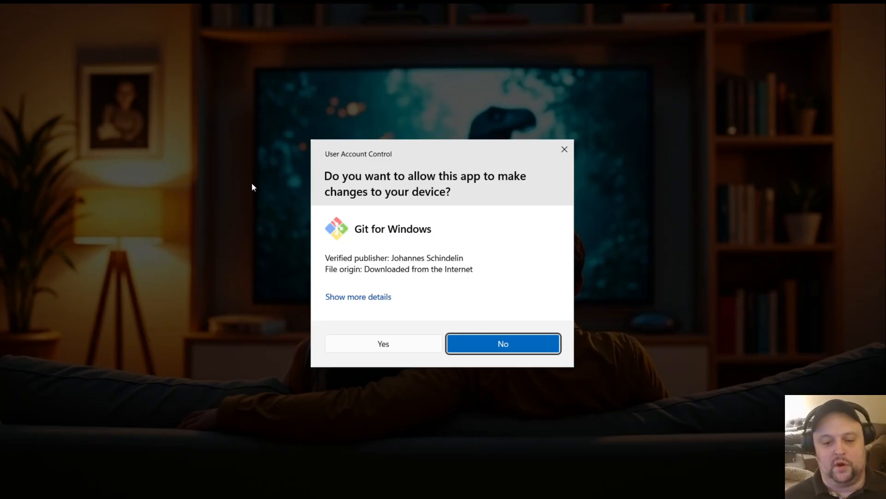
pyautogui.click(381, 344)
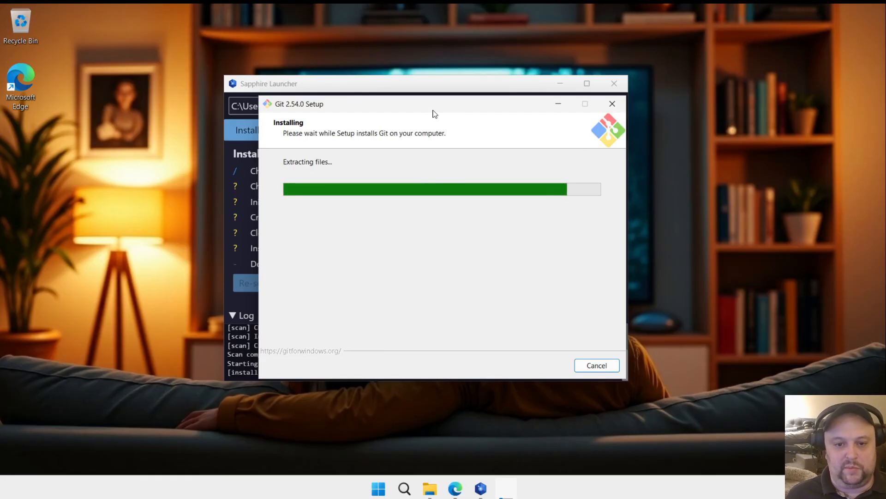
pyautogui.moveTo(435, 114); pyautogui.dragTo(589, 123)
pyautogui.moveTo(346, 91); pyautogui.dragTo(149, 85)
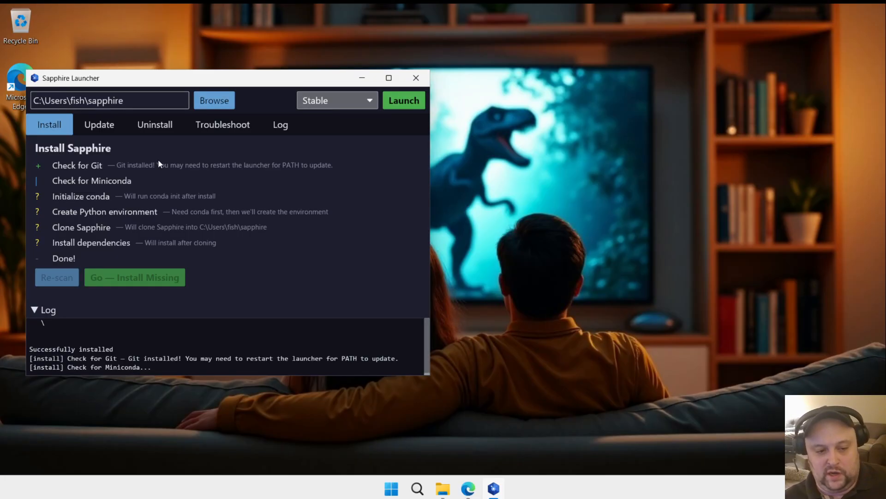
# Step: Open Terminal from a system search and move its window clear of the launcher's installation checklist
pyautogui.click(391, 494)
pyautogui.write('term')
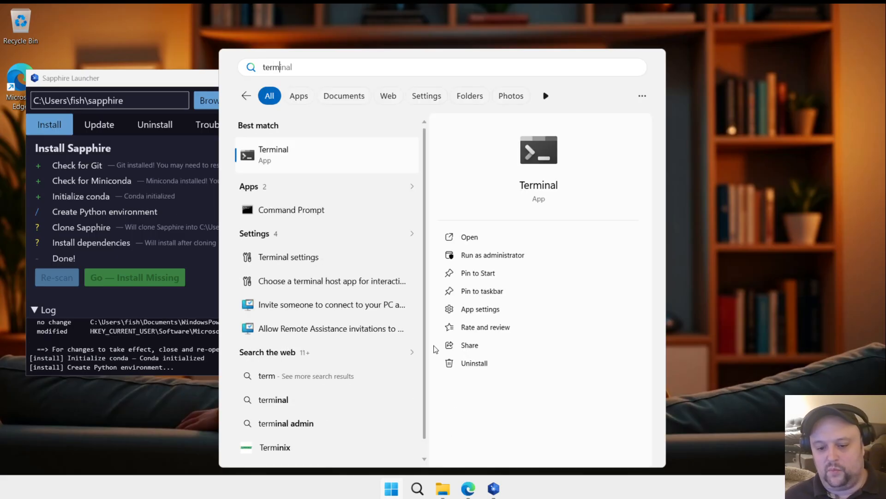
pyautogui.click(324, 165)
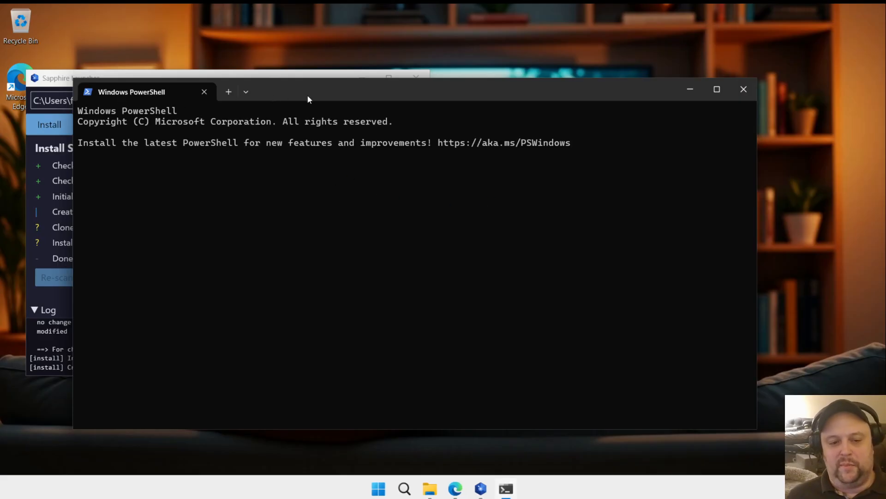
pyautogui.moveTo(307, 95); pyautogui.dragTo(414, 37)
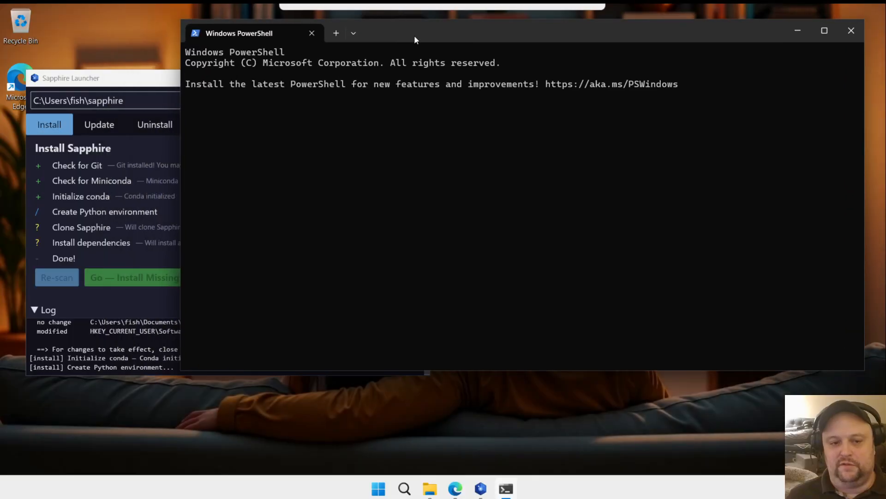
# Step: Look through the shell profiles available for a new Terminal tab without opening one
pyautogui.click(350, 38)
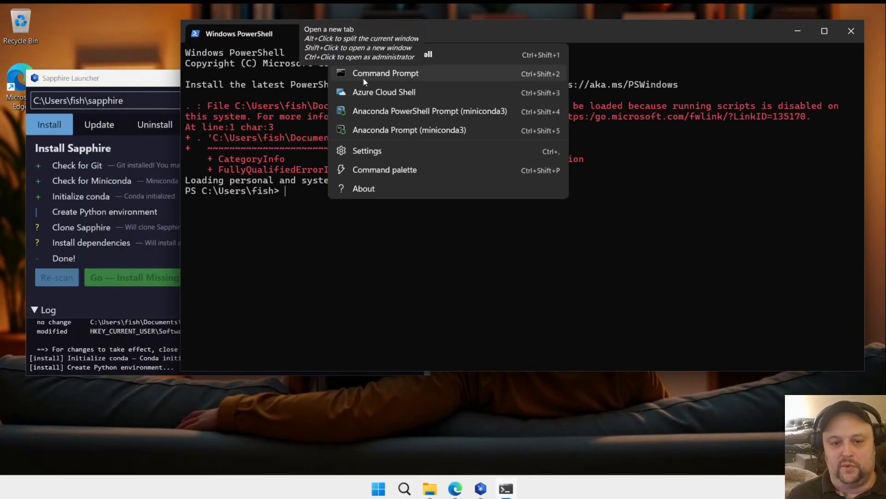
pyautogui.click(423, 29)
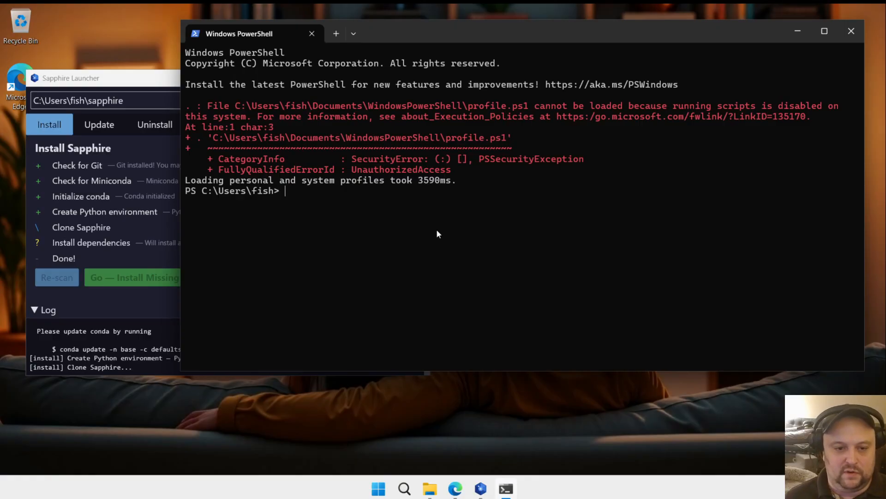
pyautogui.click(353, 34)
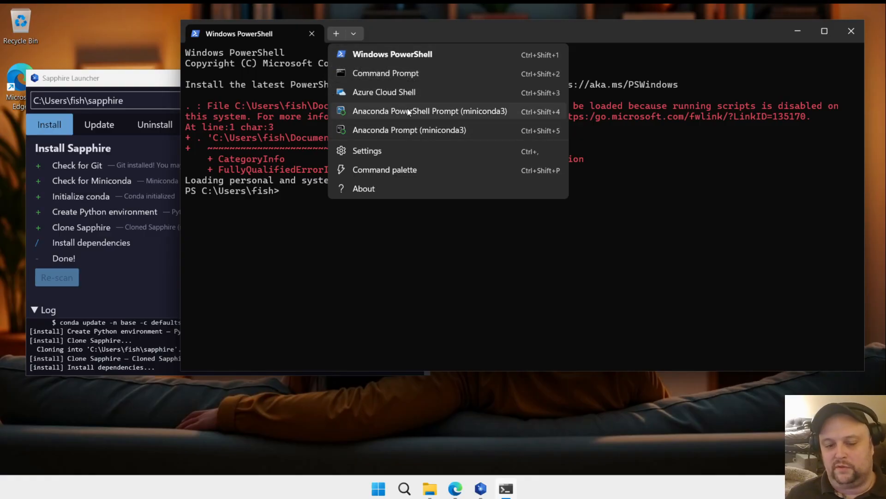
pyautogui.click(278, 314)
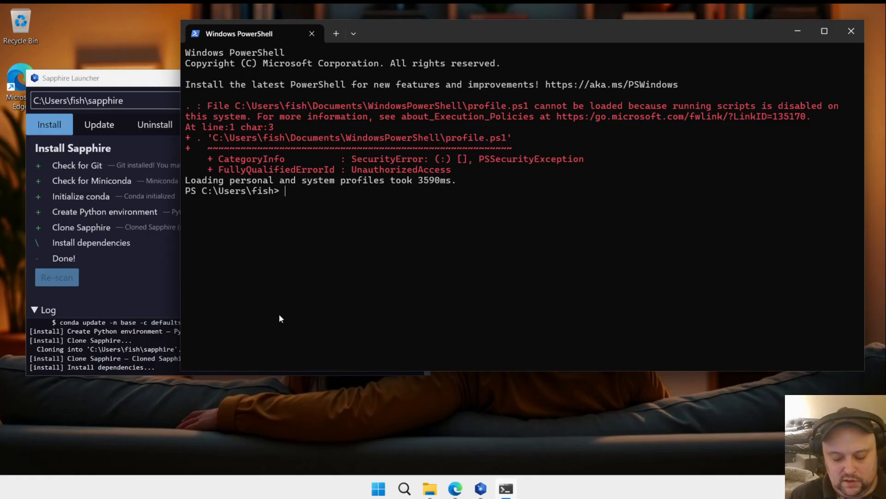
# Step: Run winget in Windows PowerShell and review its list of commands and options
pyautogui.write('winget')
pyautogui.press('Return')
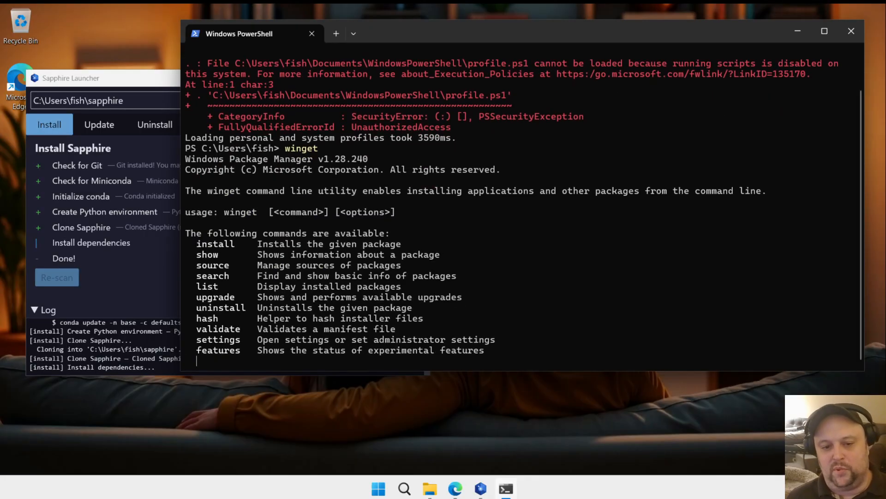
pyautogui.scroll(6, 526, 283)
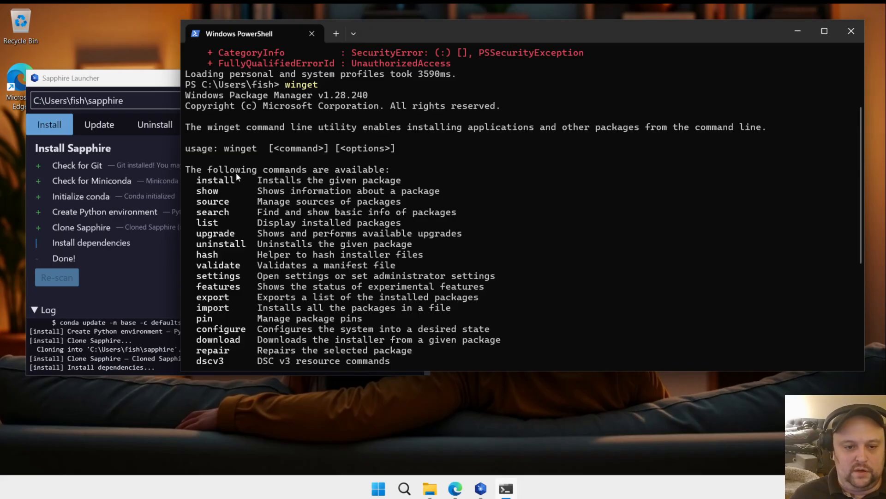
pyautogui.moveTo(206, 181); pyautogui.dragTo(333, 239)
pyautogui.click(437, 337)
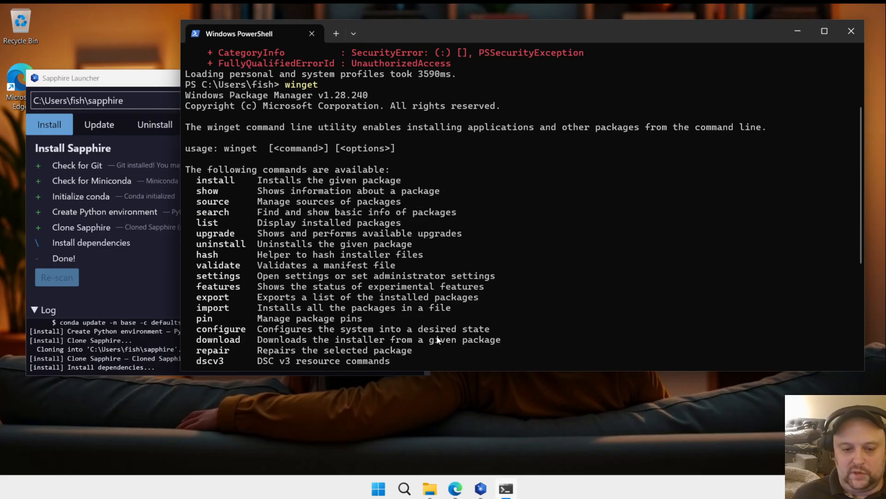
pyautogui.scroll(-6, 465, 272)
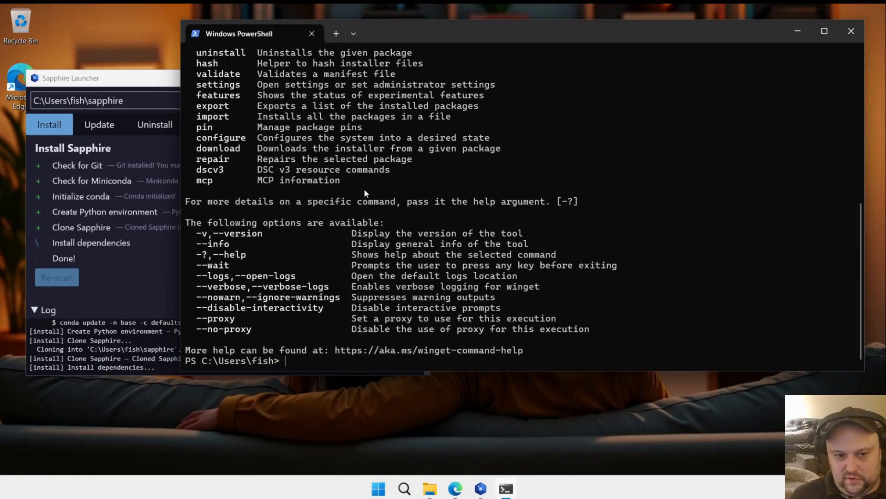
pyautogui.scroll(5, 332, 164)
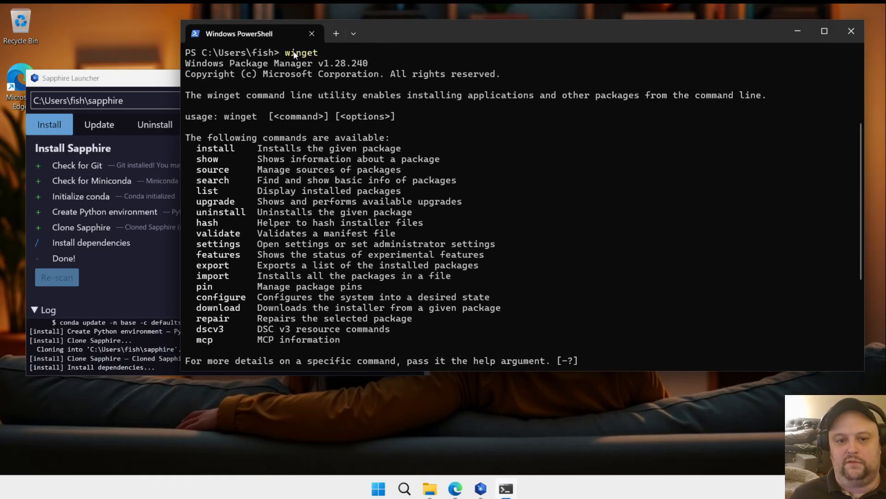
pyautogui.doubleClick(317, 53)
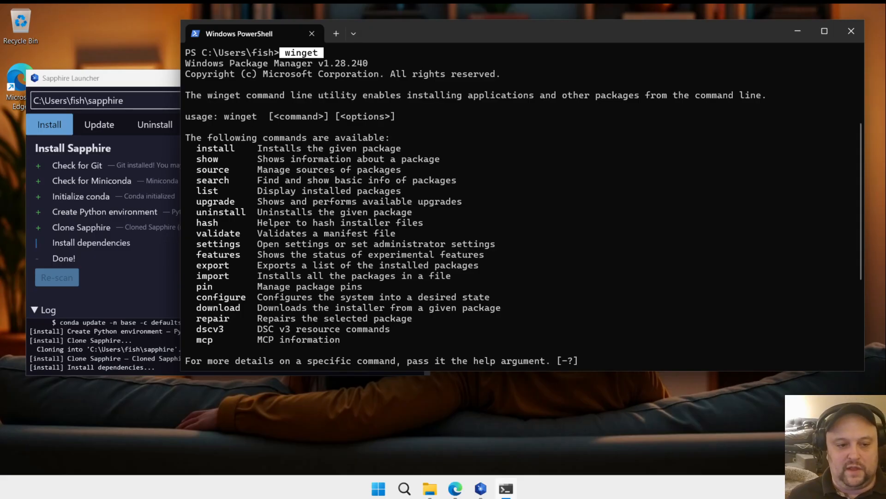
# Step: Close the current Terminal window and reopen Terminal with a new Command Prompt tab
pyautogui.click(64, 179)
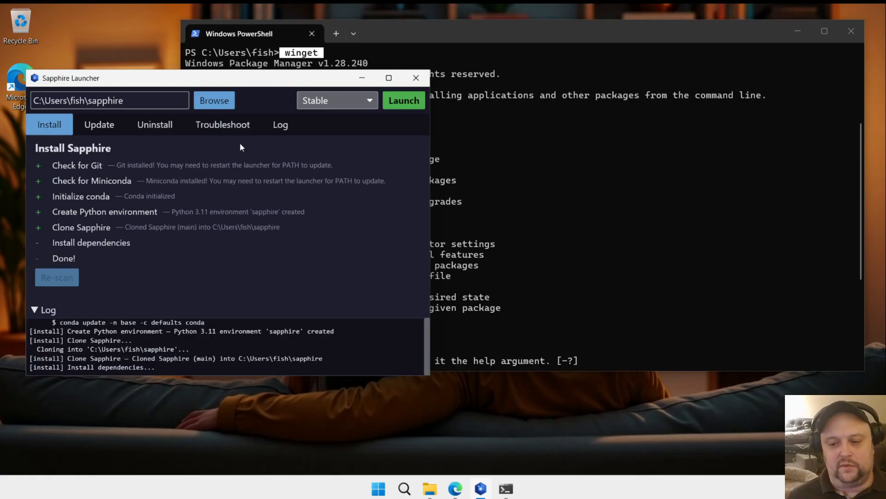
pyautogui.click(581, 194)
pyautogui.click(851, 29)
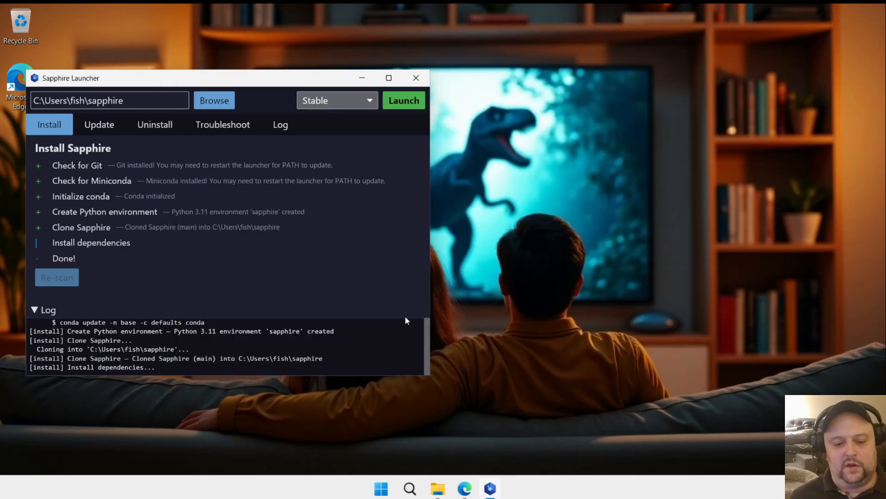
pyautogui.click(391, 489)
pyautogui.write('termin')
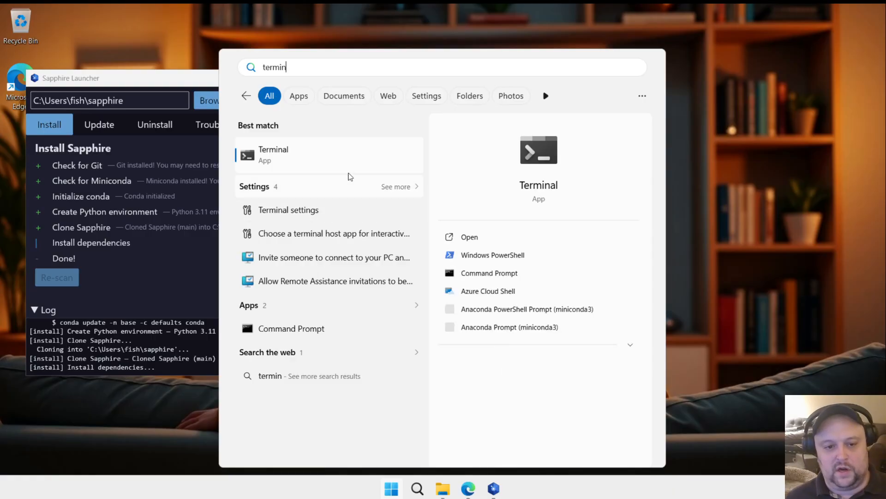
pyautogui.click(339, 150)
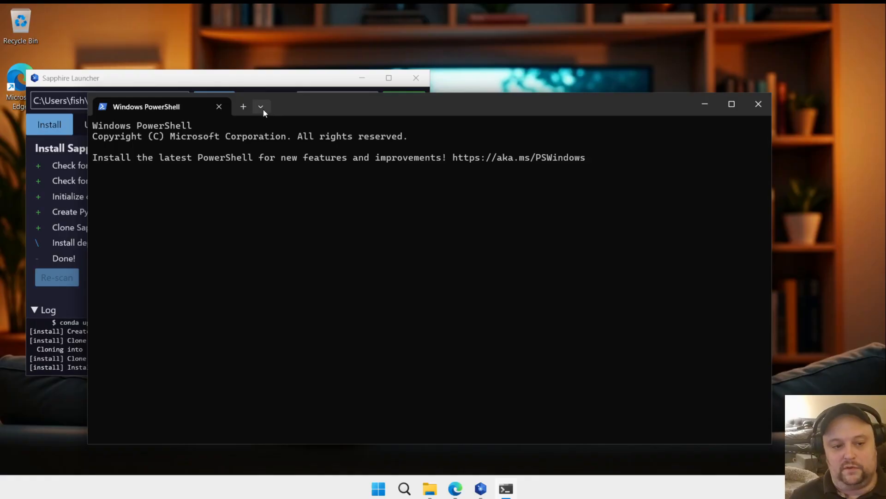
pyautogui.click(262, 109)
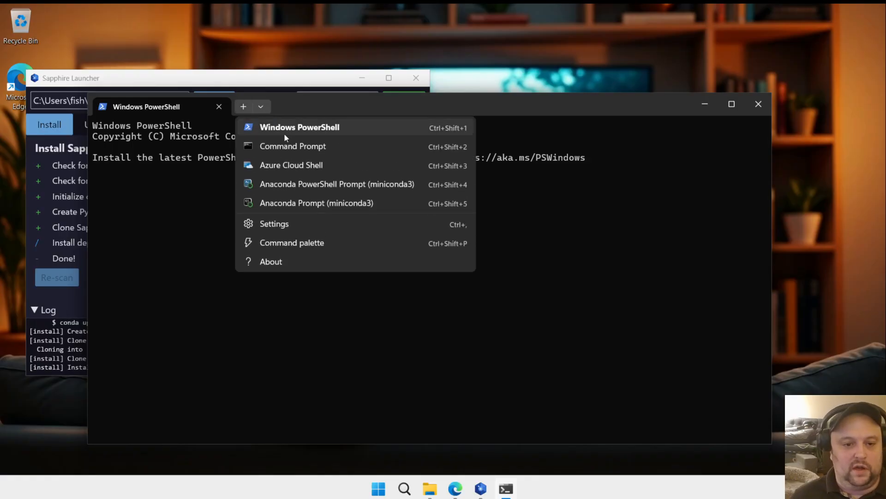
pyautogui.click(287, 146)
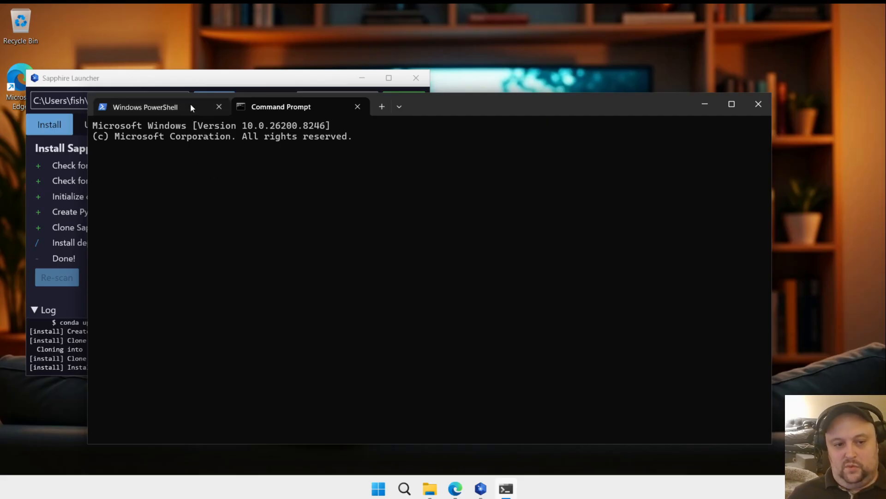
# Step: Run conda in the Command Prompt, move the Terminal window clear of the launcher, and review the listed subcommands
pyautogui.write('c')
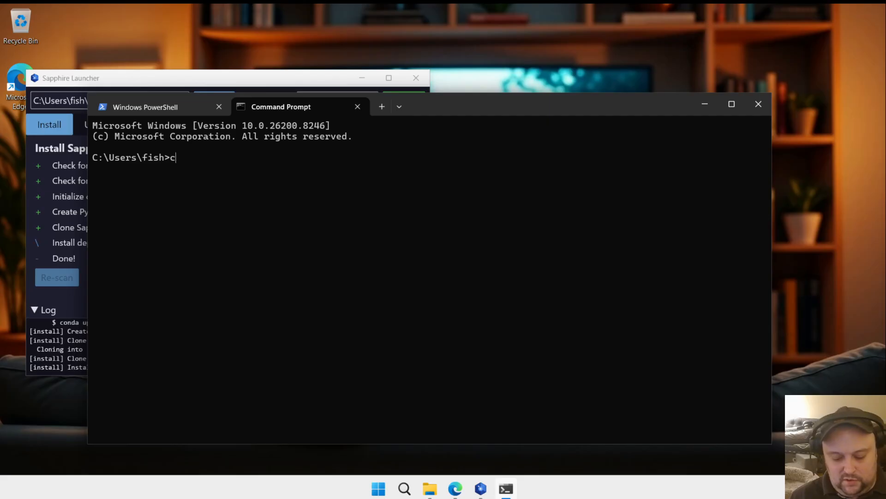
pyautogui.write('onda')
pyautogui.press('Return')
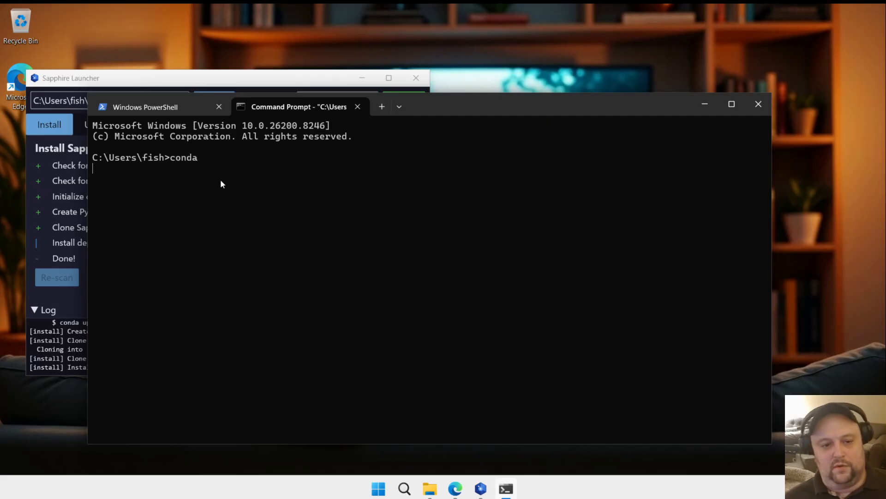
pyautogui.moveTo(444, 114); pyautogui.dragTo(571, 92)
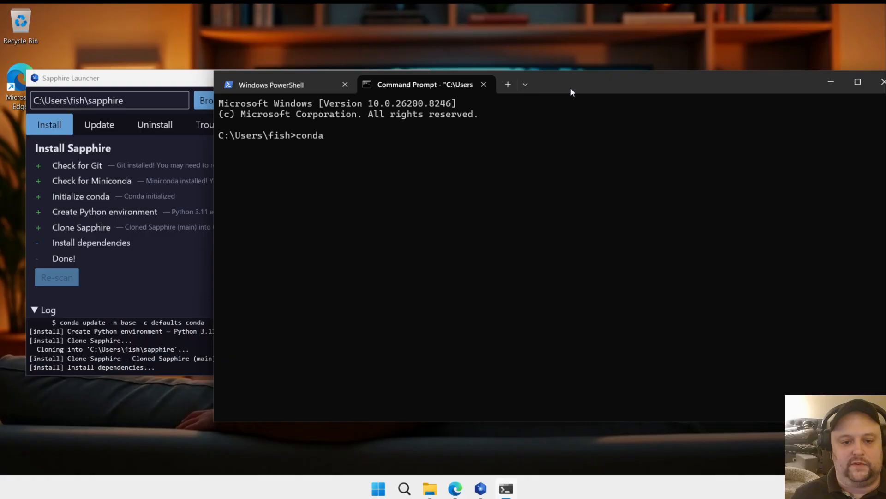
pyautogui.scroll(7, 470, 237)
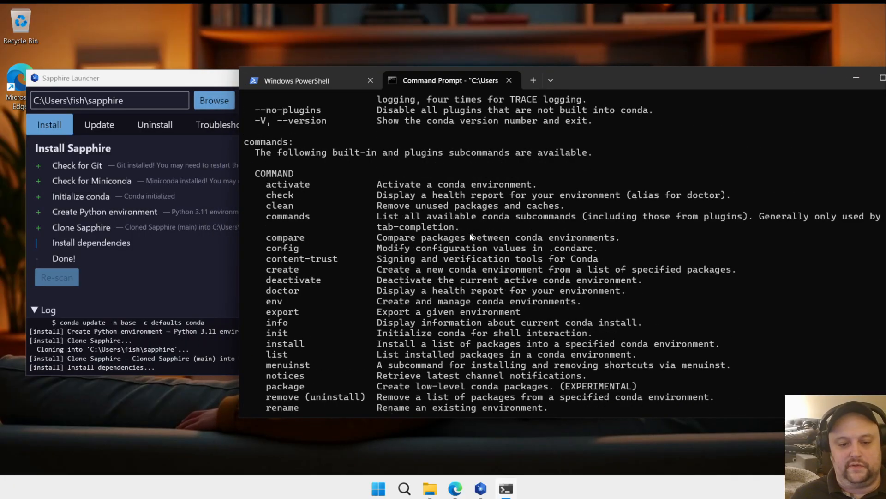
# Step: Review the beginning of the conda output in the Command Prompt, including the usage line and the entered command
pyautogui.scroll(4, 326, 195)
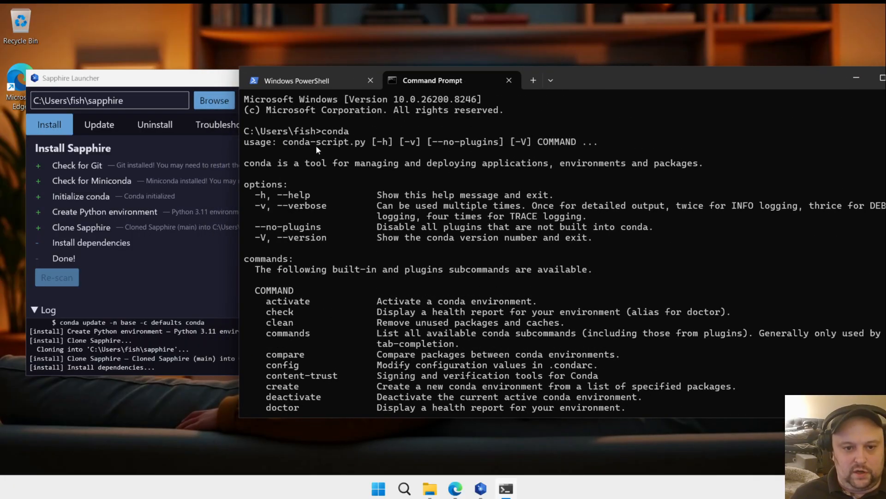
pyautogui.moveTo(246, 140); pyautogui.dragTo(372, 170)
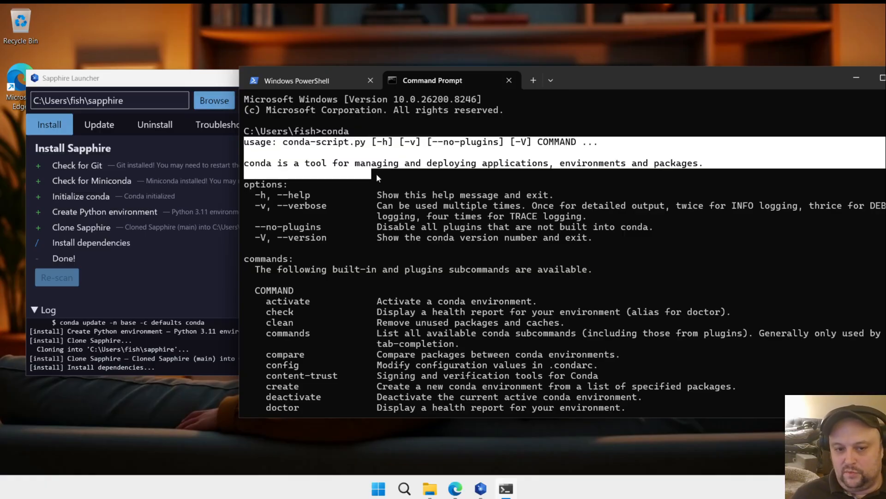
pyautogui.doubleClick(336, 132)
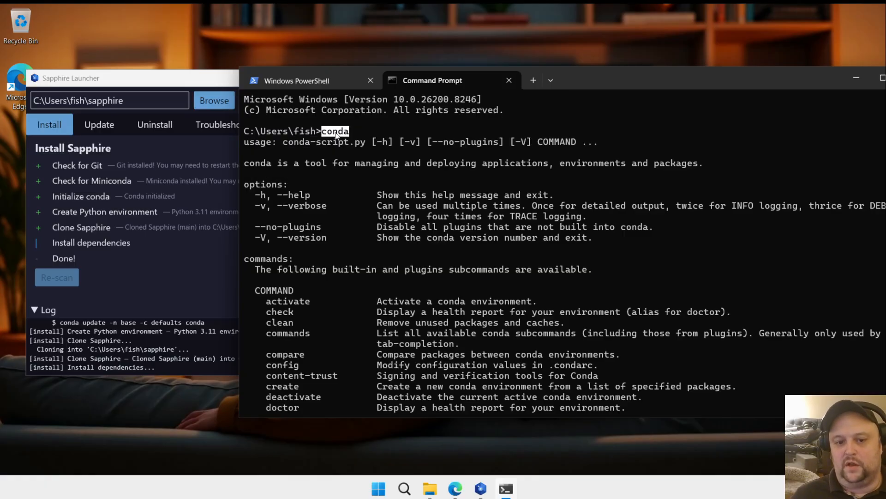
# Step: Run conda in the Windows PowerShell tab to test whether that shell recognizes the command
pyautogui.click(323, 80)
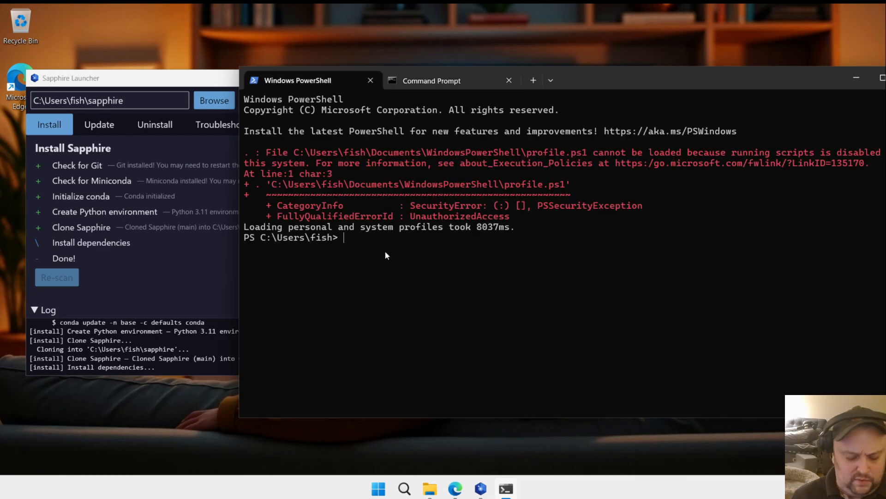
pyautogui.write('conda')
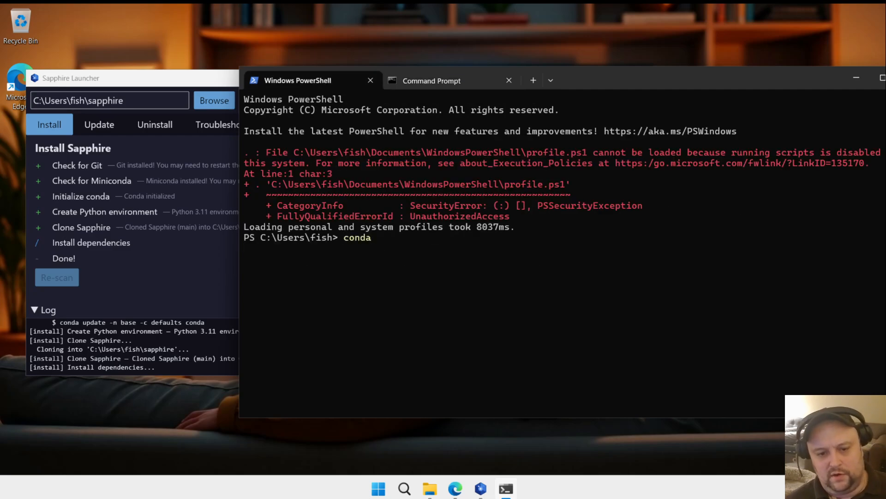
pyautogui.press('Return')
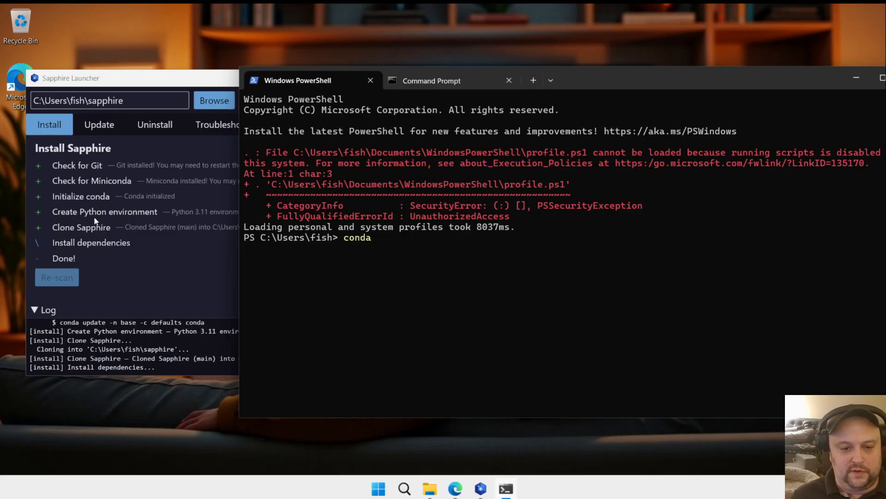
pyautogui.press('Return')
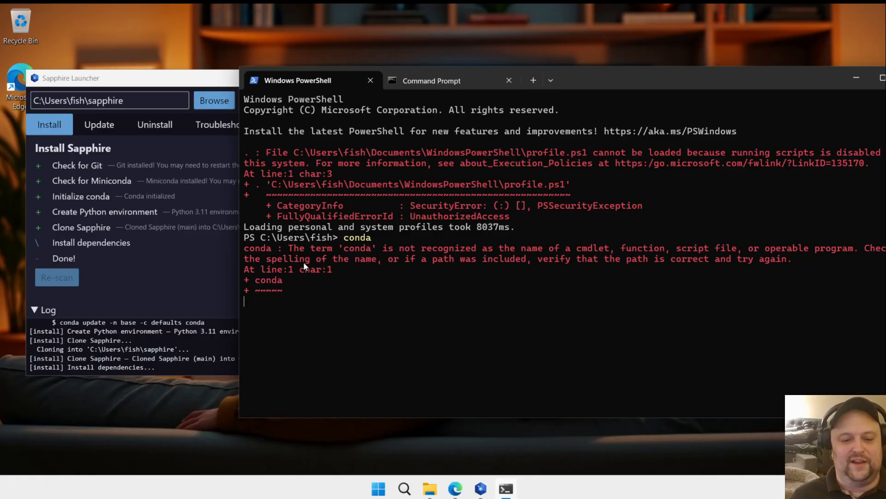
# Step: Compare the conda results in Command Prompt and Windows PowerShell, and check the launcher's installation progress
pyautogui.click(437, 81)
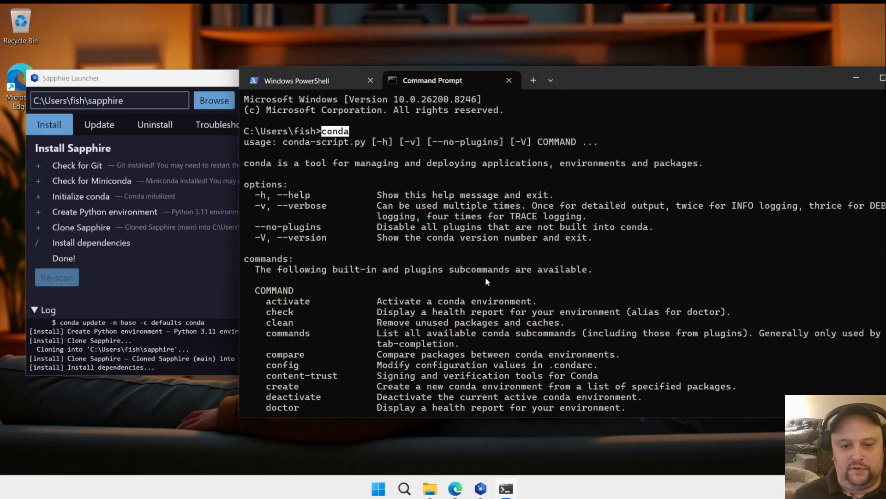
pyautogui.click(162, 236)
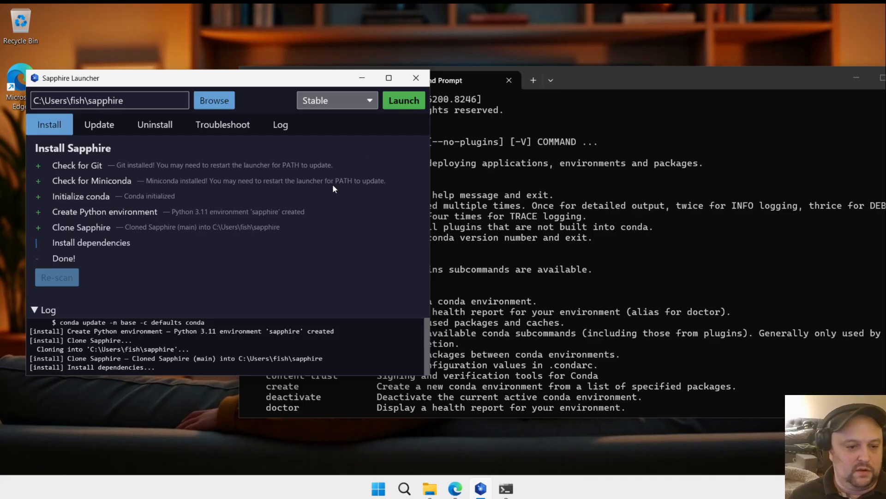
pyautogui.click(591, 77)
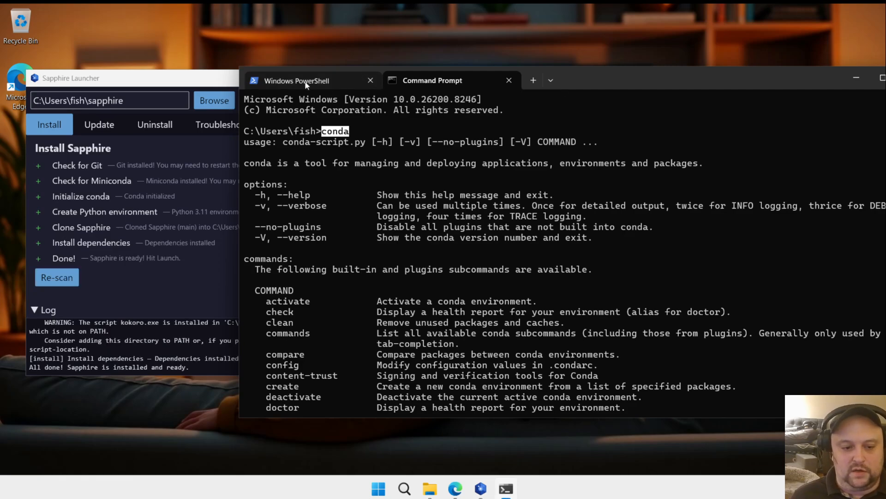
pyautogui.click(319, 79)
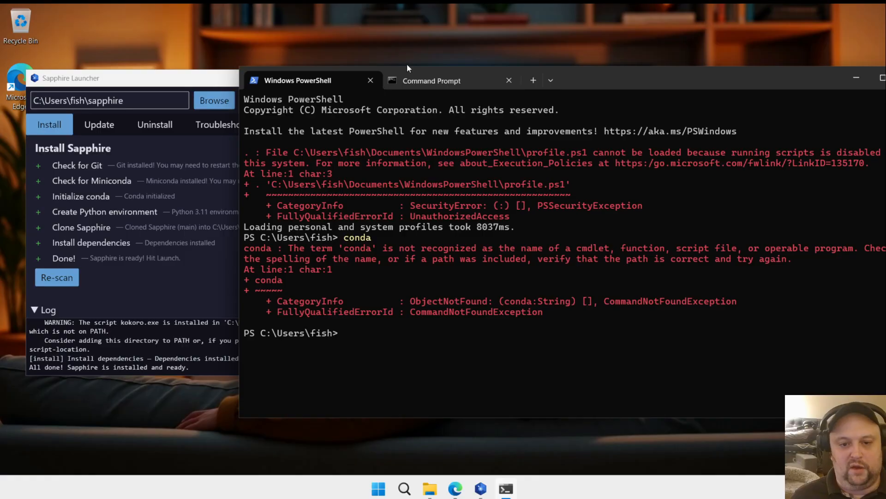
pyautogui.click(441, 82)
# Step: Minimize the Terminal window and move the Sapphire Launcher window to the middle of the desktop
pyautogui.click(98, 238)
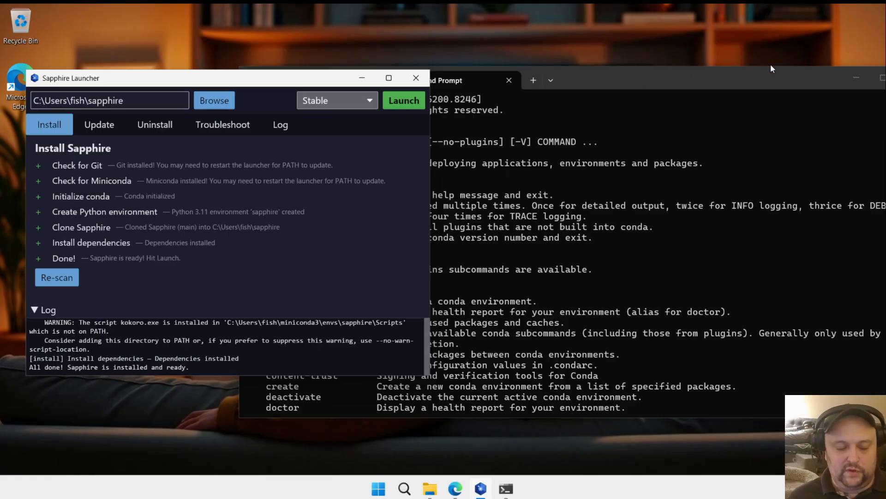
pyautogui.click(851, 76)
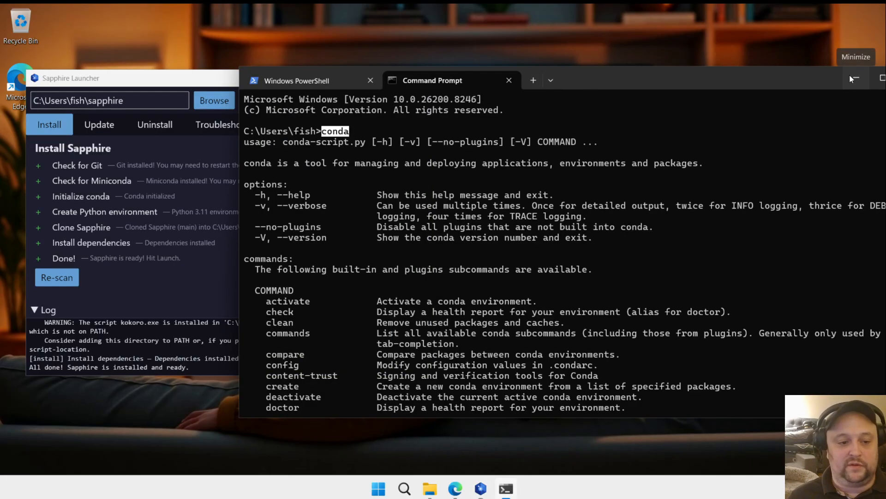
pyautogui.moveTo(253, 77); pyautogui.dragTo(420, 73)
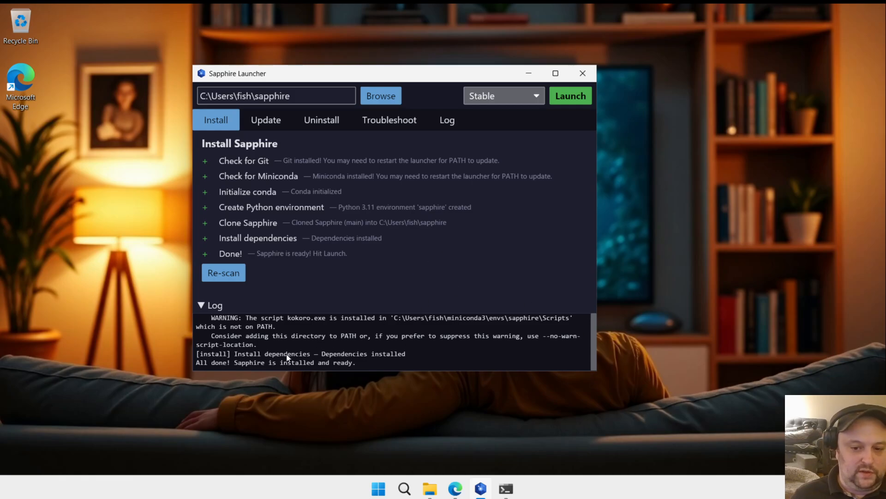
# Step: Review the launcher's installation log back through the PATH warnings, the installed packages, the wheel builds and the package downloads
pyautogui.scroll(3, 294, 344)
pyautogui.scroll(1, 297, 352)
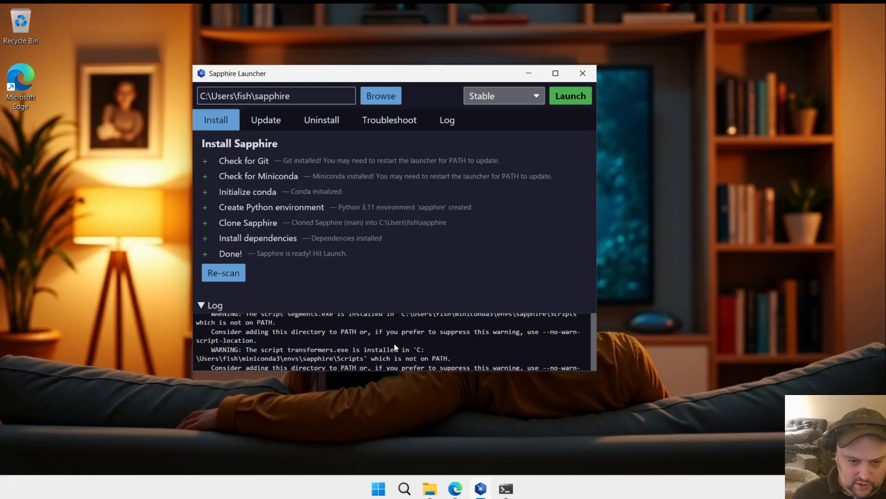
pyautogui.scroll(4, 393, 344)
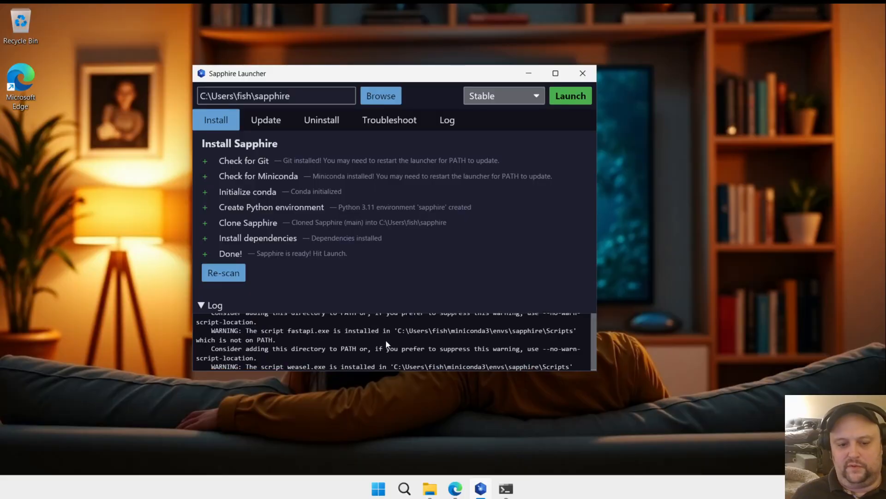
pyautogui.scroll(2, 386, 339)
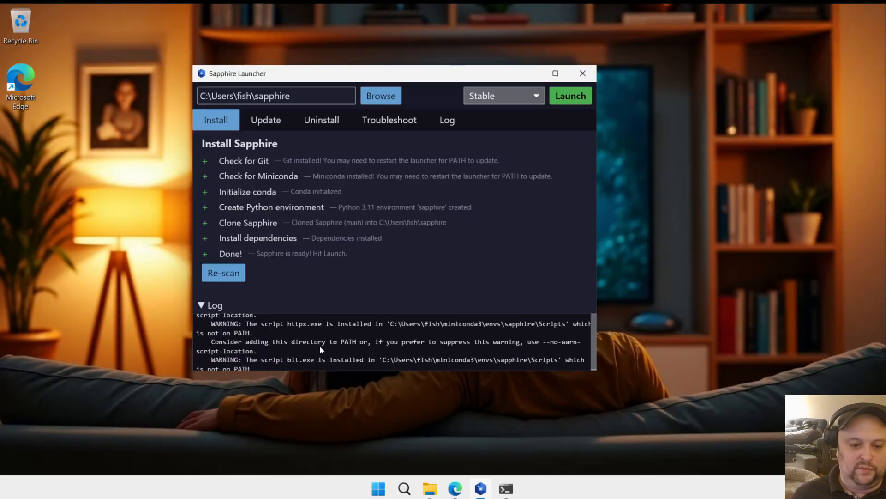
pyautogui.scroll(2, 319, 345)
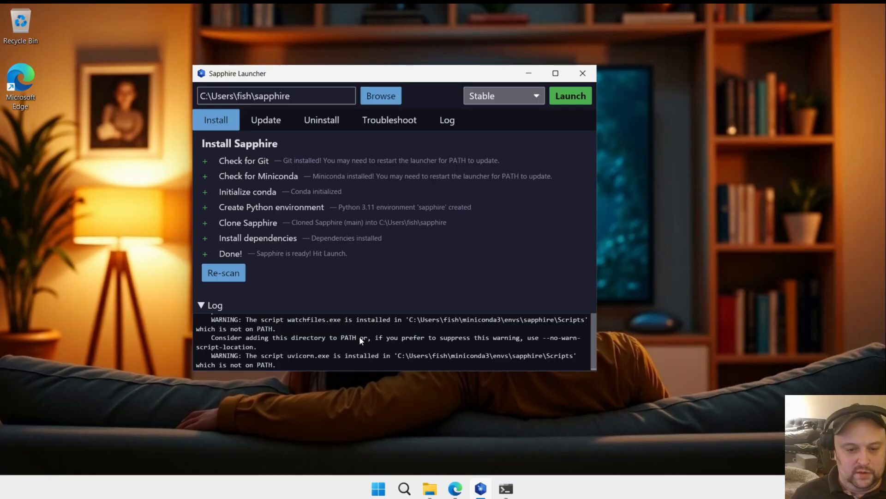
pyautogui.scroll(-3, 360, 336)
pyautogui.scroll(-6, 364, 344)
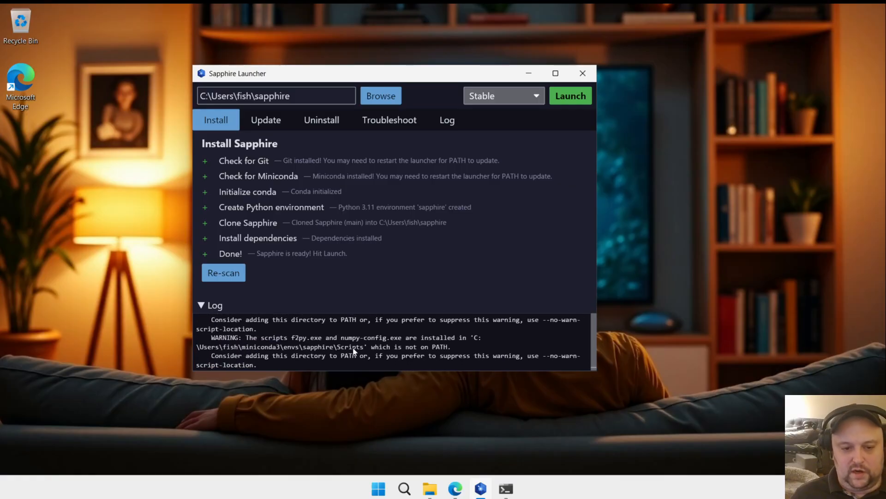
pyautogui.scroll(5, 361, 351)
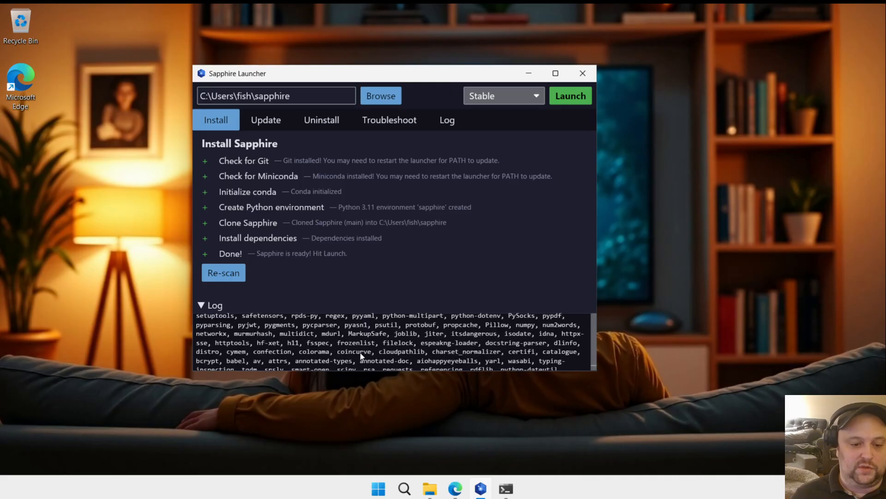
pyautogui.scroll(5, 379, 351)
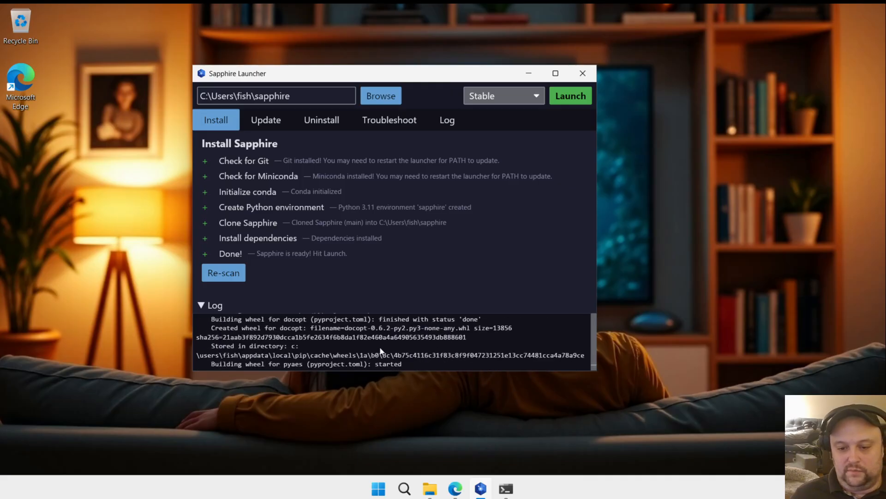
pyautogui.scroll(10, 365, 356)
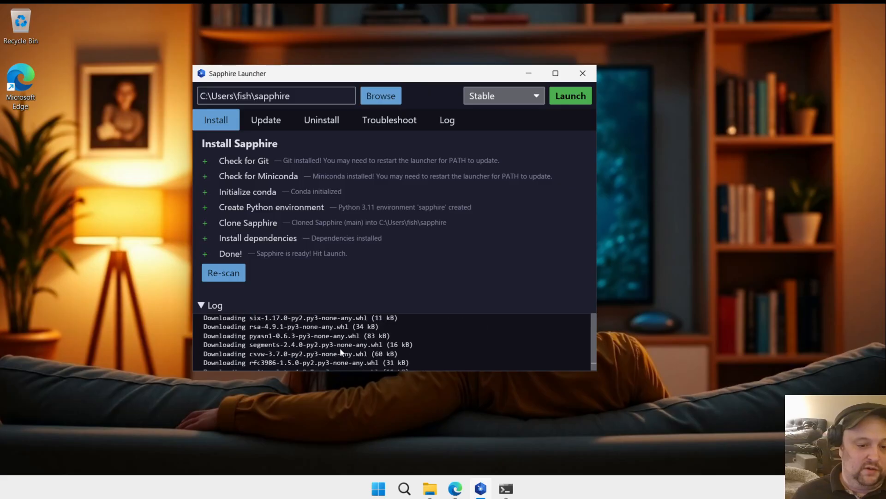
pyautogui.scroll(10, 313, 348)
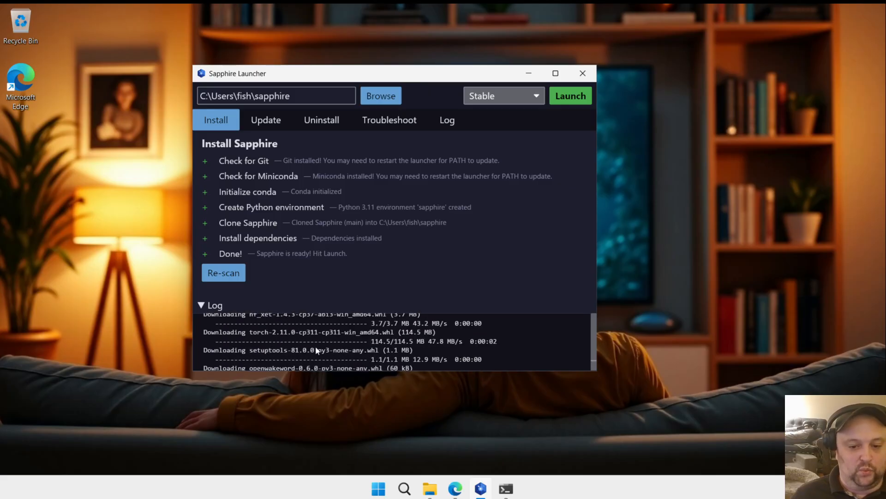
pyautogui.scroll(10, 326, 344)
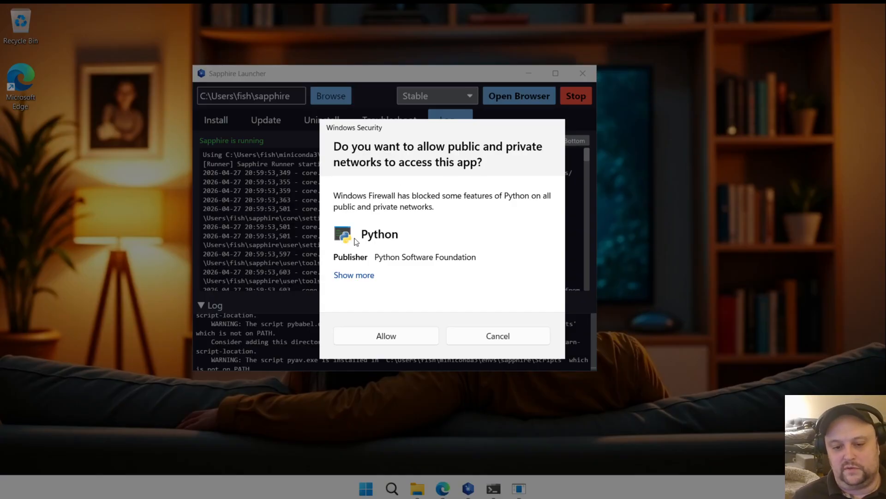
# Step: Allow Python to access public and private networks through Windows Firewall
pyautogui.click(395, 340)
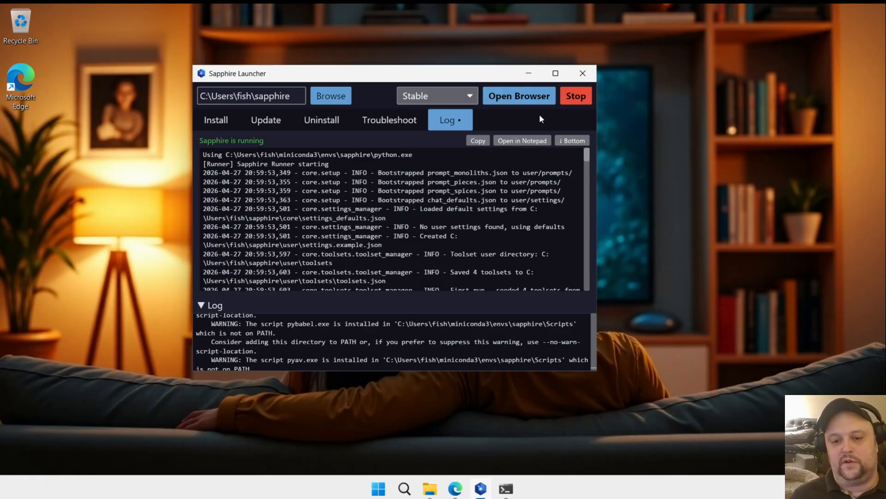
# Step: Check the latest entries in Sapphire's running log and open Sapphire in the browser from the launcher
pyautogui.click(574, 143)
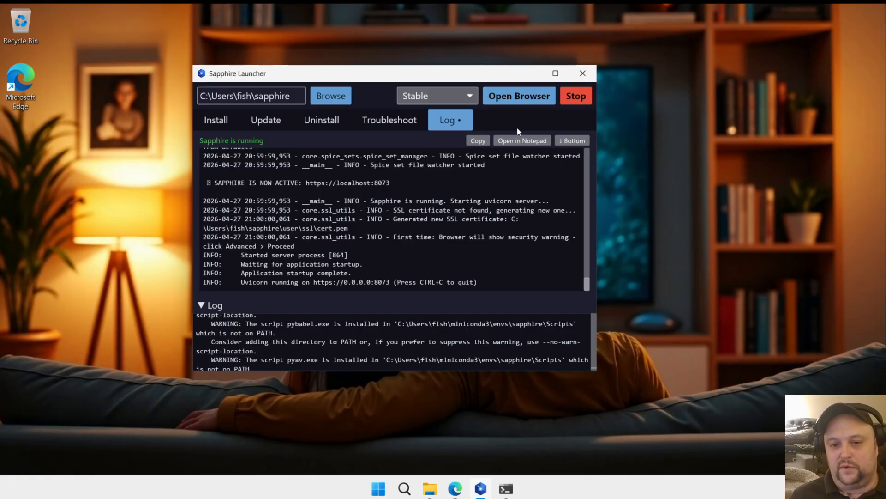
pyautogui.click(534, 96)
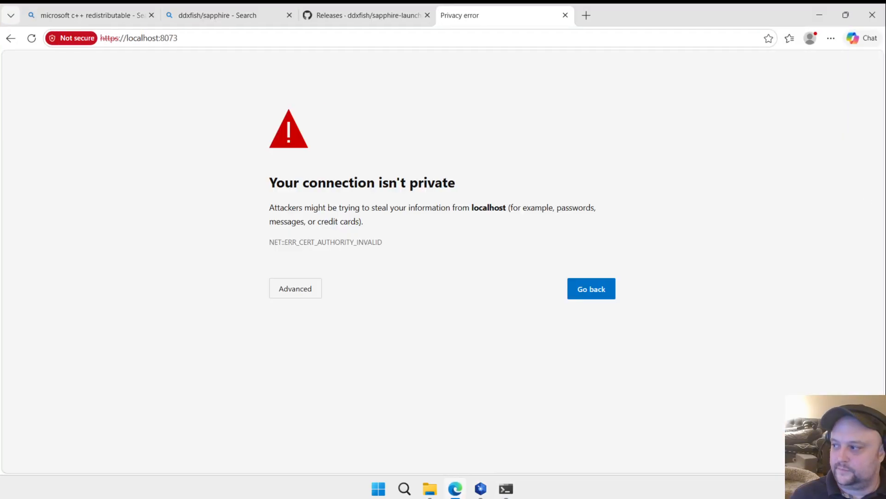